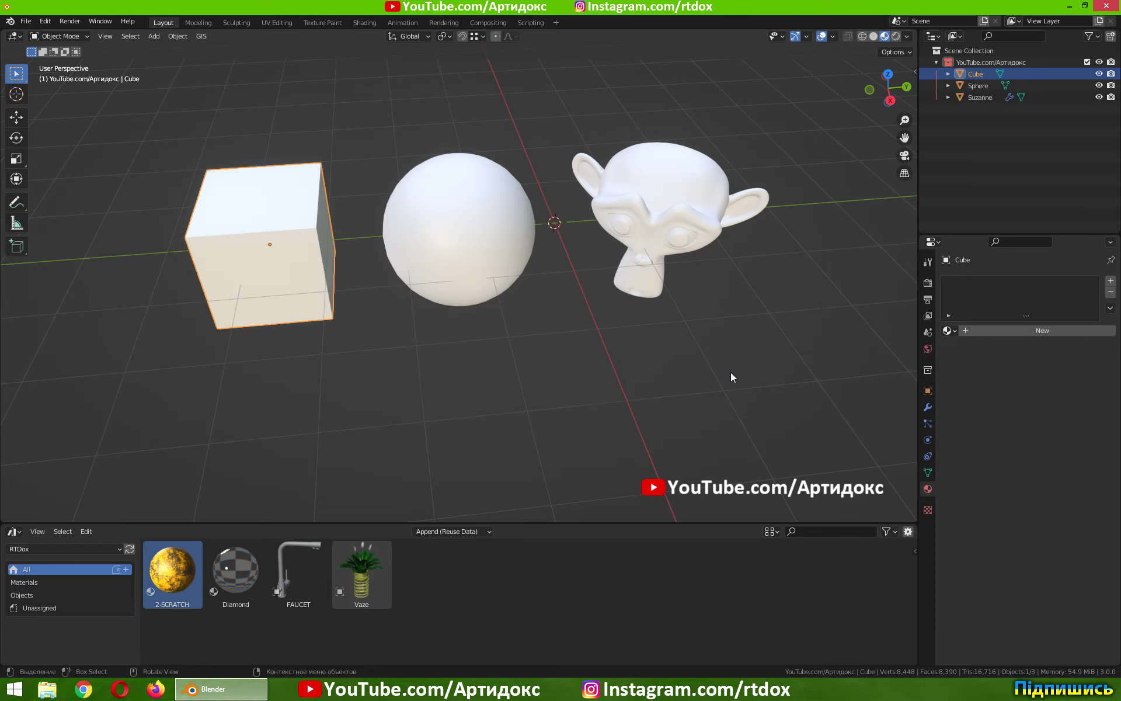
- Place the Vaze plant asset into the scene
{"action": "left_click", "coordinate": [730, 373]}
{"action": "middle_click_drag", "start_coordinate": [730, 372], "coordinate": [803, 337]}
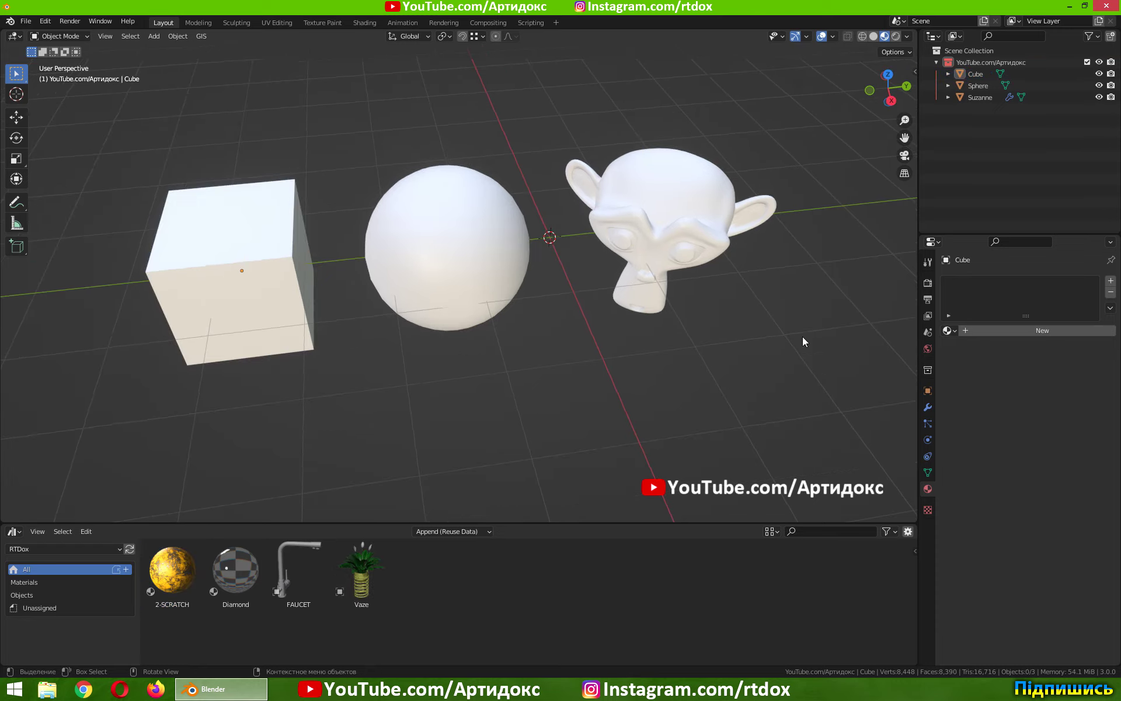
{"action": "left_click_drag", "start_coordinate": [365, 569], "coordinate": [488, 430]}
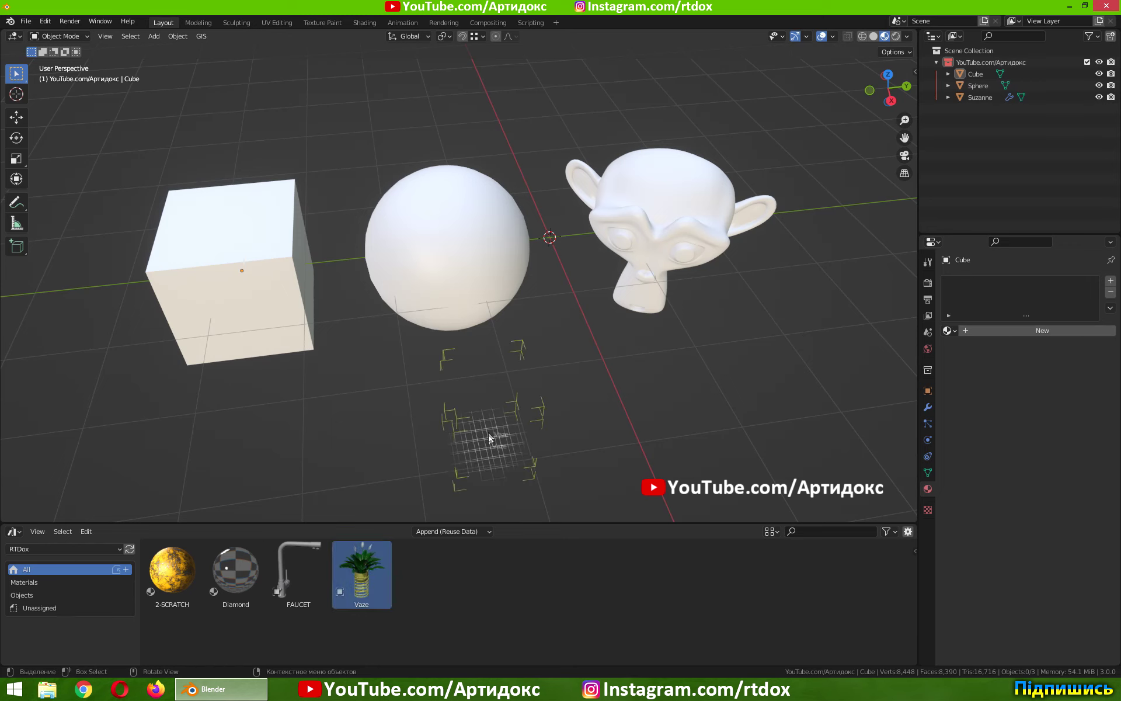
- Add an enlarged FAUCET and apply the 2-SCRATCH material to the cube
{"action": "left_click_drag", "start_coordinate": [299, 572], "coordinate": [637, 379]}
{"action": "key", "text": "s"}
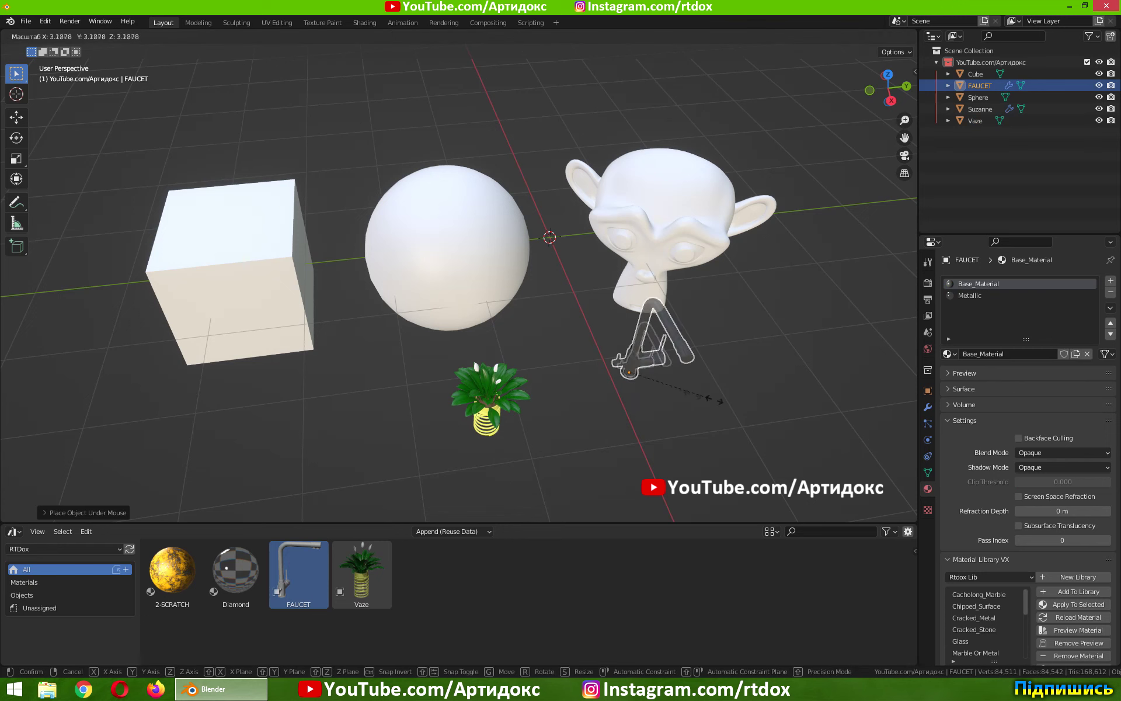
{"action": "left_click", "coordinate": [765, 418]}
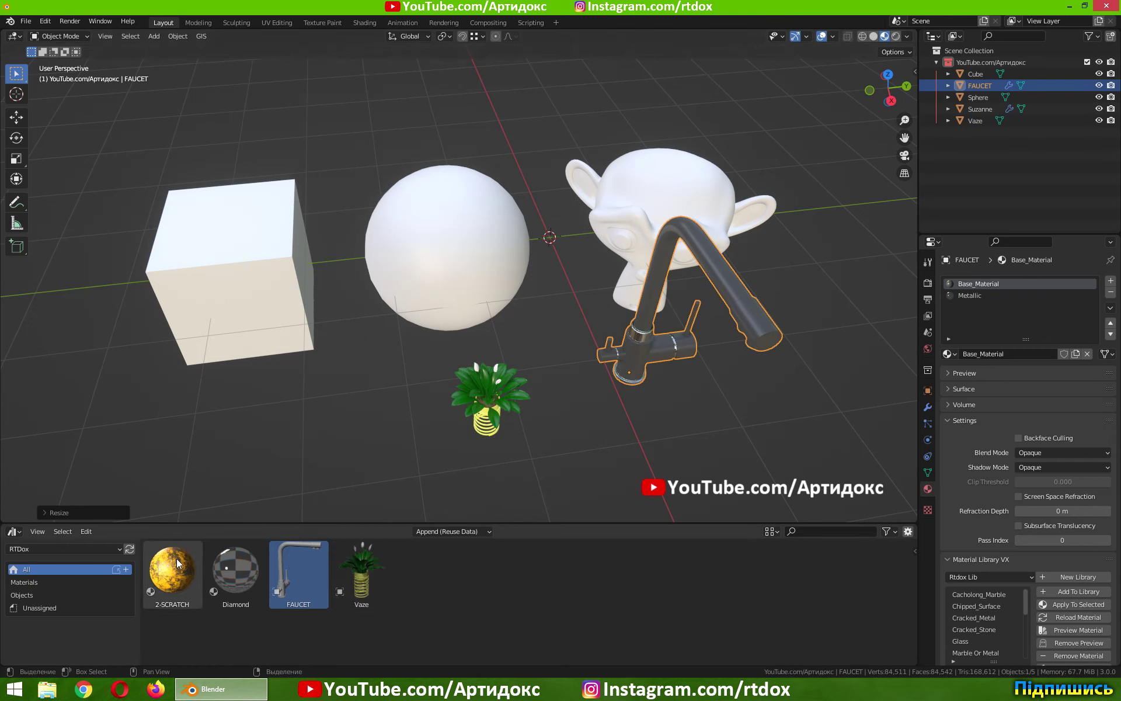
{"action": "left_click_drag", "start_coordinate": [173, 569], "coordinate": [262, 310]}
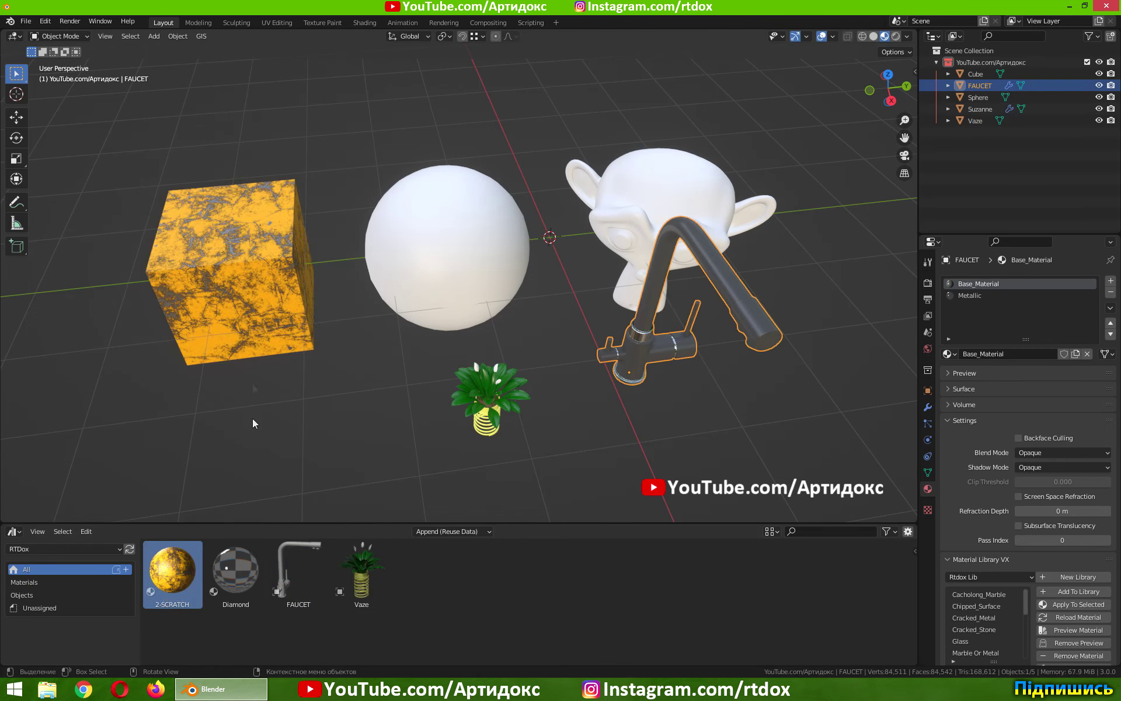
- Give the sphere the Diamond material and Suzanne the 2-SCRATCH material
{"action": "left_click_drag", "start_coordinate": [230, 563], "coordinate": [426, 247]}
{"action": "left_click_drag", "start_coordinate": [173, 570], "coordinate": [619, 197]}
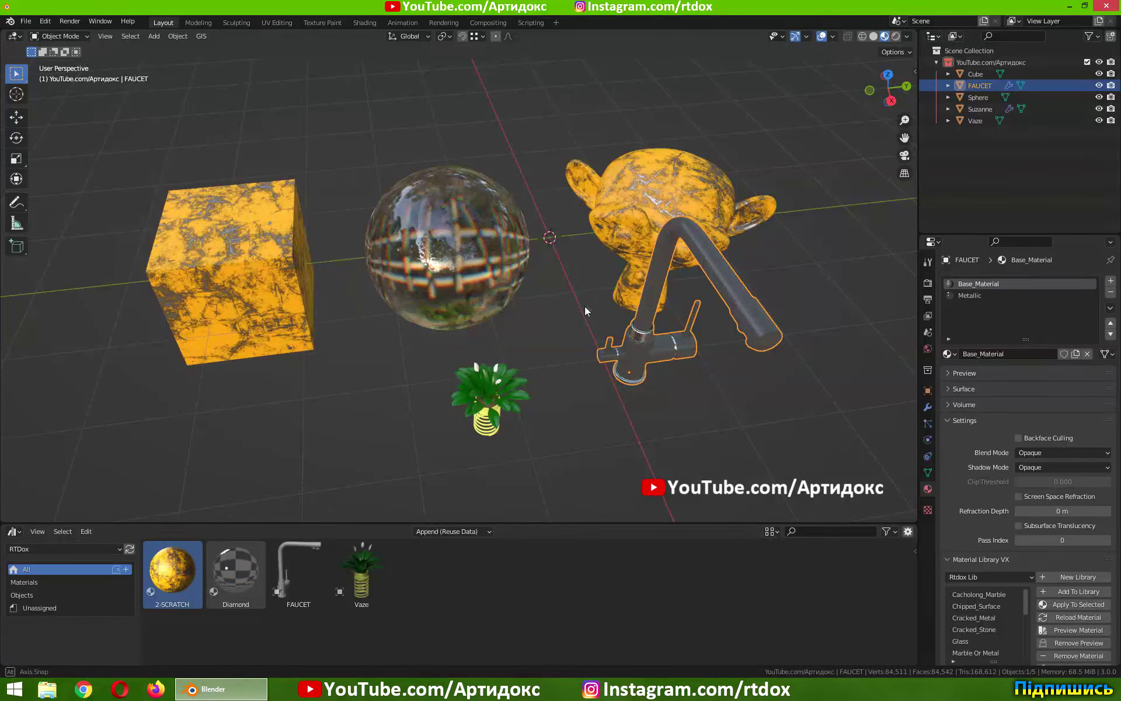
{"action": "mouse_move", "coordinate": [584, 306]}
{"action": "middle_mouse_down"}
{"action": "mouse_move", "coordinate": [591, 299]}
{"action": "mouse_move", "coordinate": [602, 409]}
{"action": "mouse_move", "coordinate": [583, 342]}
{"action": "middle_mouse_up"}
{"action": "scroll", "coordinate": [583, 343], "scroll_direction": "up", "scroll_amount": 3}
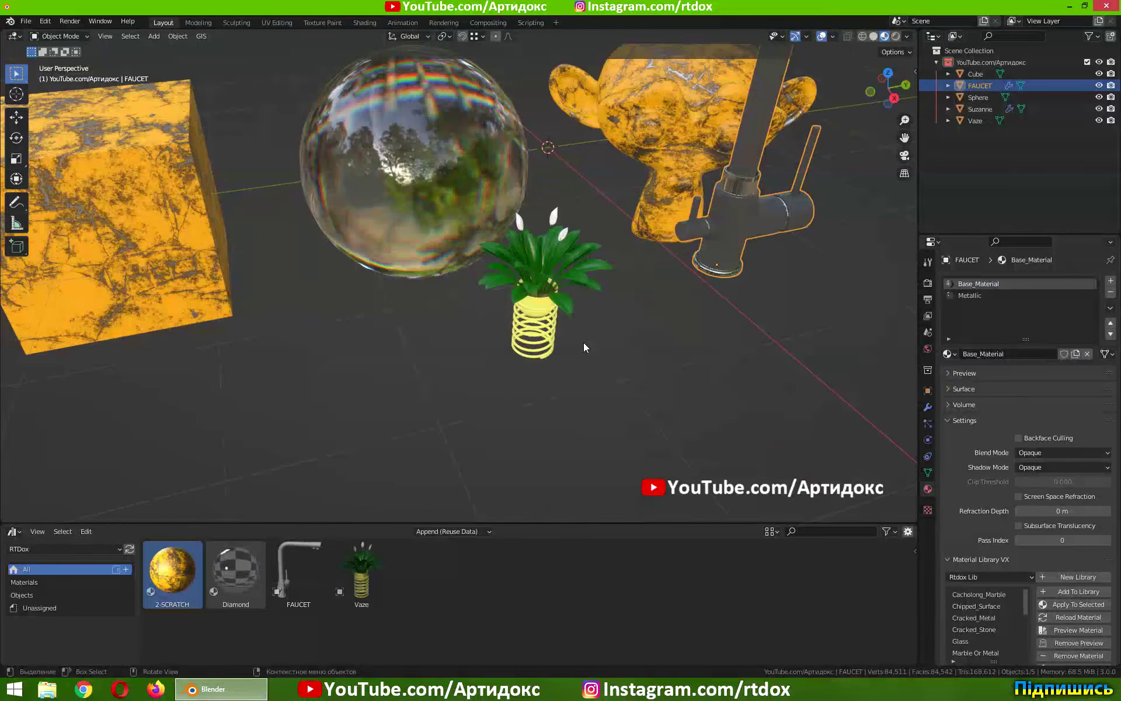
{"action": "scroll", "coordinate": [575, 335], "scroll_direction": "up", "scroll_amount": 2}
- Apply the 2-SCRATCH material to the Vaze plant's pot
{"action": "left_click", "coordinate": [569, 330]}
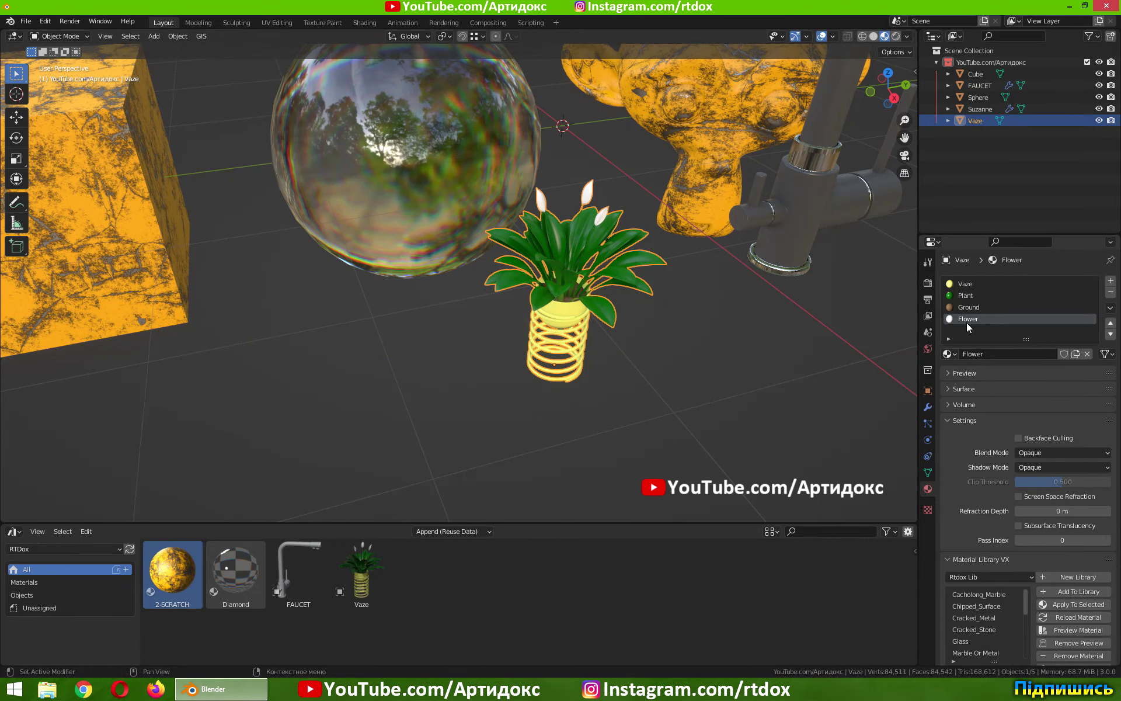
{"action": "middle_click_drag", "start_coordinate": [607, 406], "coordinate": [544, 407], "text": "shift"}
{"action": "scroll", "coordinate": [542, 401], "scroll_direction": "up", "scroll_amount": 2}
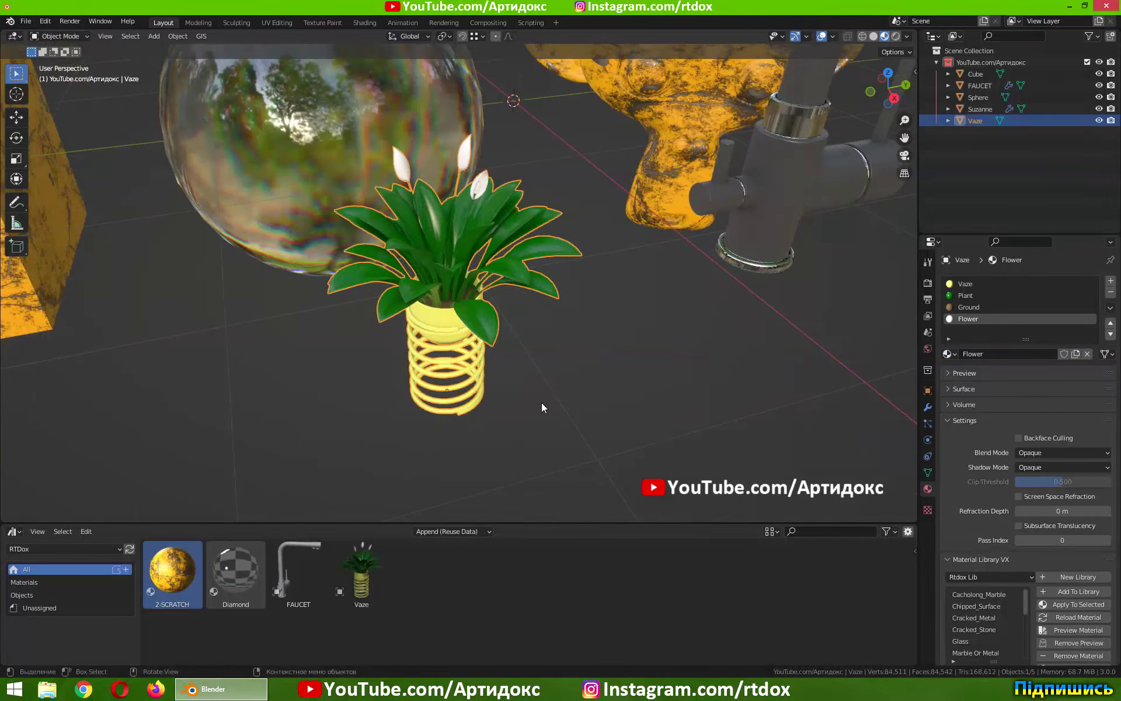
{"action": "scroll", "coordinate": [542, 402], "scroll_direction": "up", "scroll_amount": 2}
{"action": "scroll", "coordinate": [584, 400], "scroll_direction": "up", "scroll_amount": 2}
{"action": "left_click", "coordinate": [572, 447]}
{"action": "left_click", "coordinate": [544, 326]}
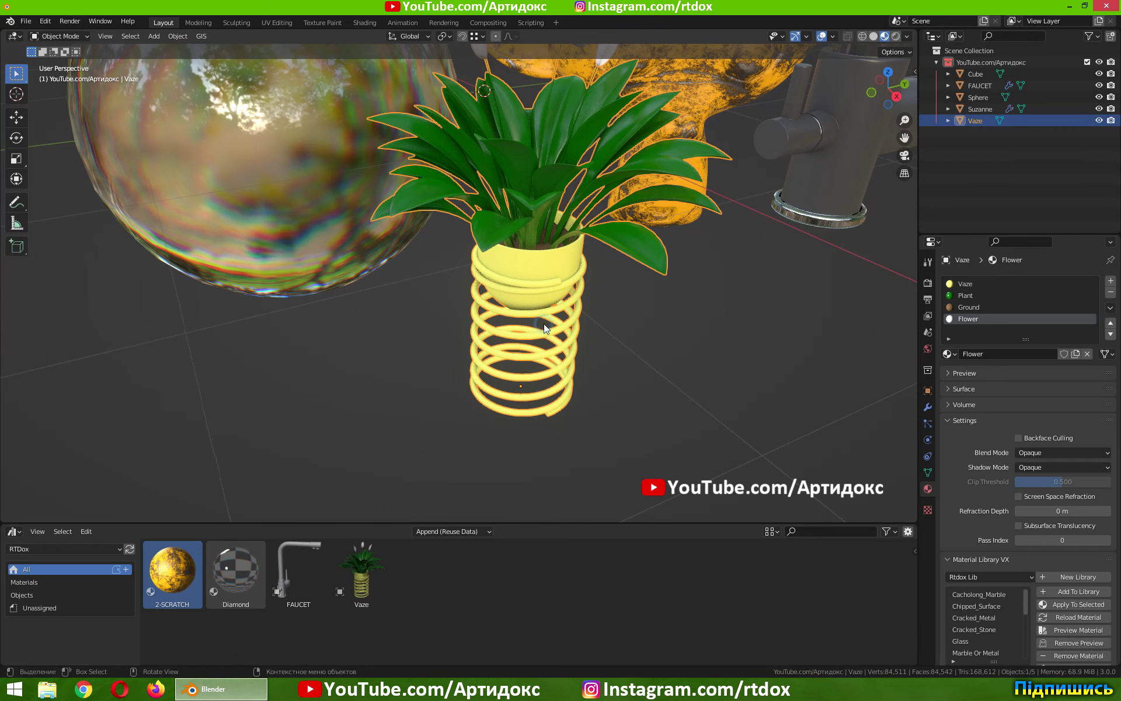
{"action": "mouse_move", "coordinate": [177, 567]}
{"action": "left_mouse_down"}
{"action": "mouse_move", "coordinate": [491, 390]}
{"action": "mouse_move", "coordinate": [559, 282]}
{"action": "left_mouse_up"}
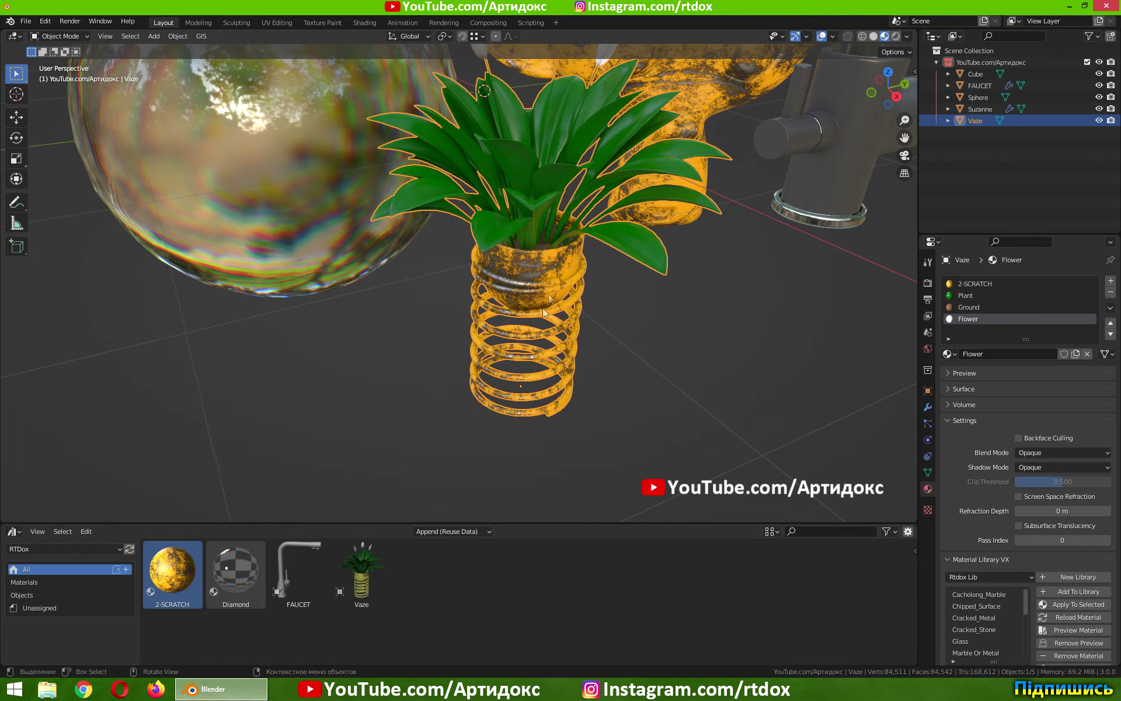
- Make 2-SCRATCH the active material slot on the Vaze and view the whole scene
{"action": "middle_click_drag", "start_coordinate": [545, 312], "coordinate": [572, 390], "text": "shift"}
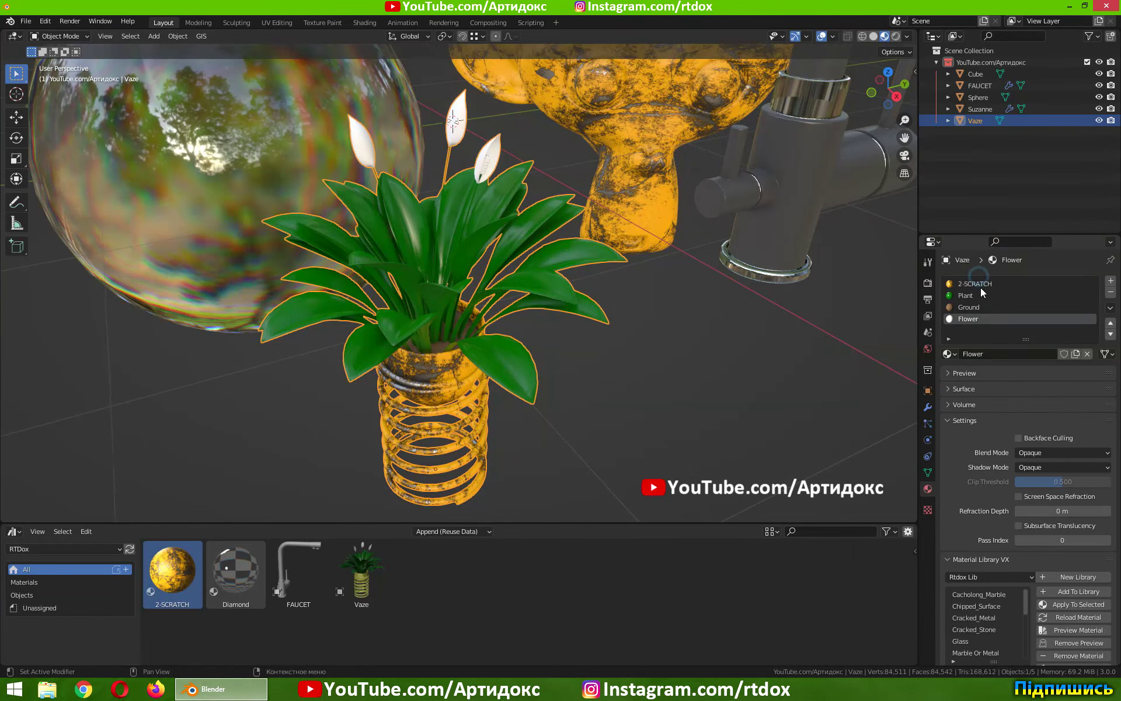
{"action": "left_click", "coordinate": [982, 286]}
{"action": "scroll", "coordinate": [668, 357], "scroll_direction": "down", "scroll_amount": 4}
{"action": "scroll", "coordinate": [654, 338], "scroll_direction": "down", "scroll_amount": 2}
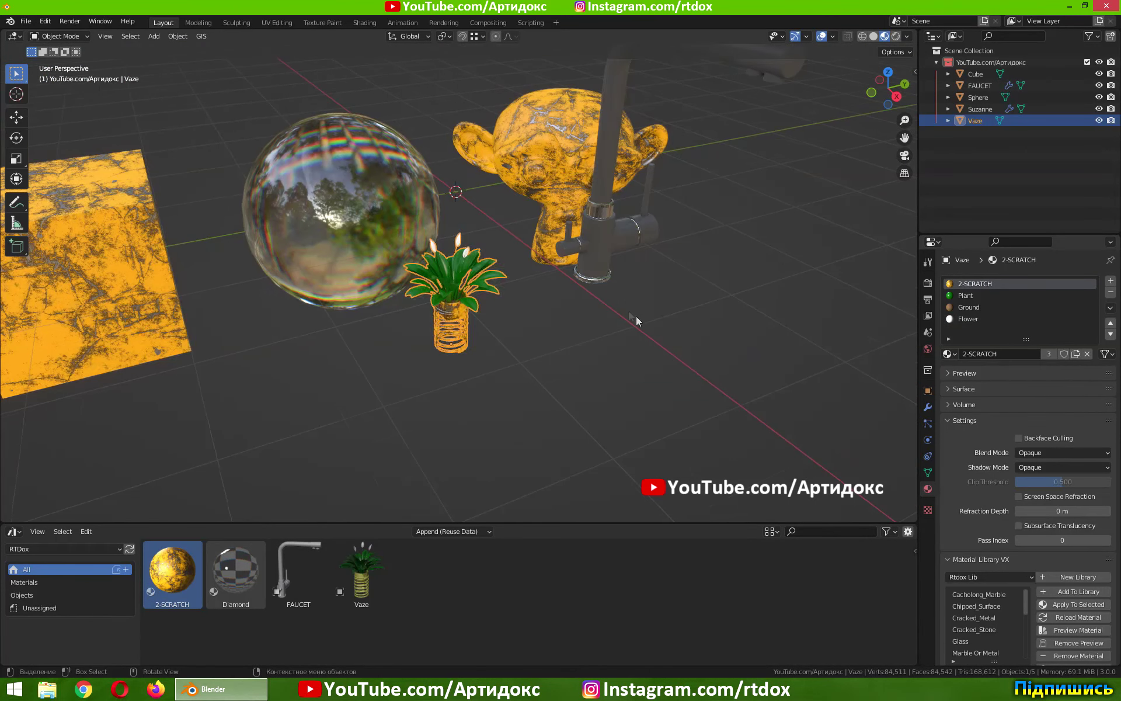
{"action": "middle_click_drag", "start_coordinate": [637, 317], "coordinate": [708, 377], "text": "shift"}
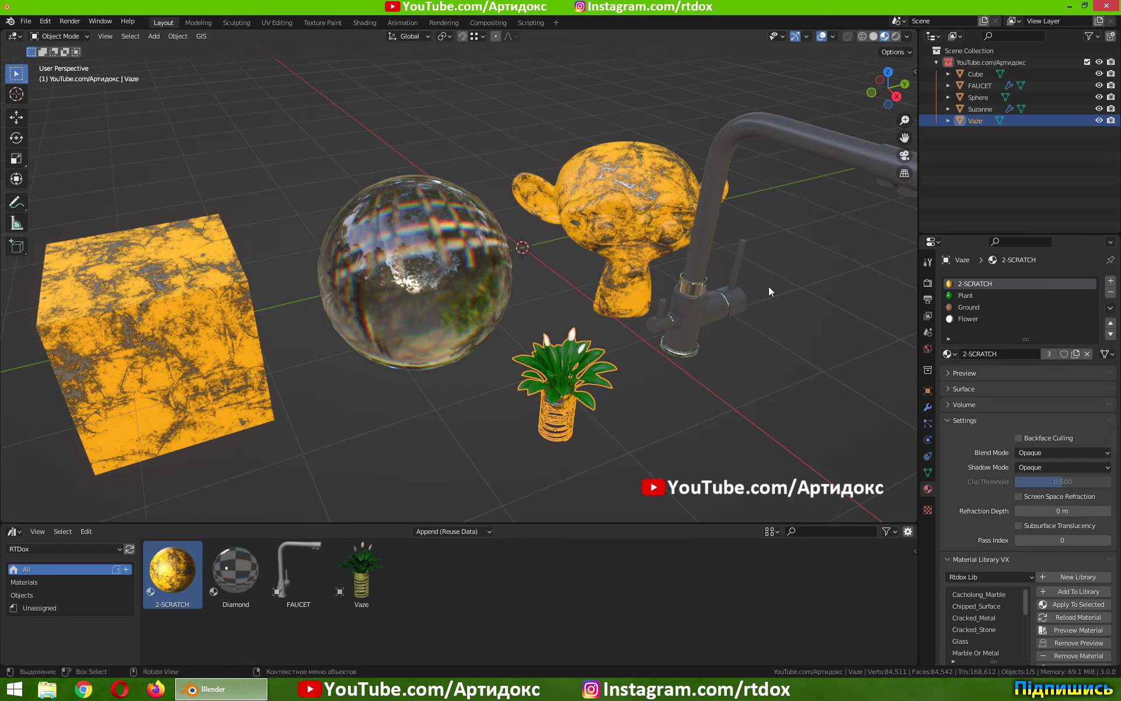
{"action": "left_click", "coordinate": [45, 21]}
{"action": "left_click", "coordinate": [73, 186]}
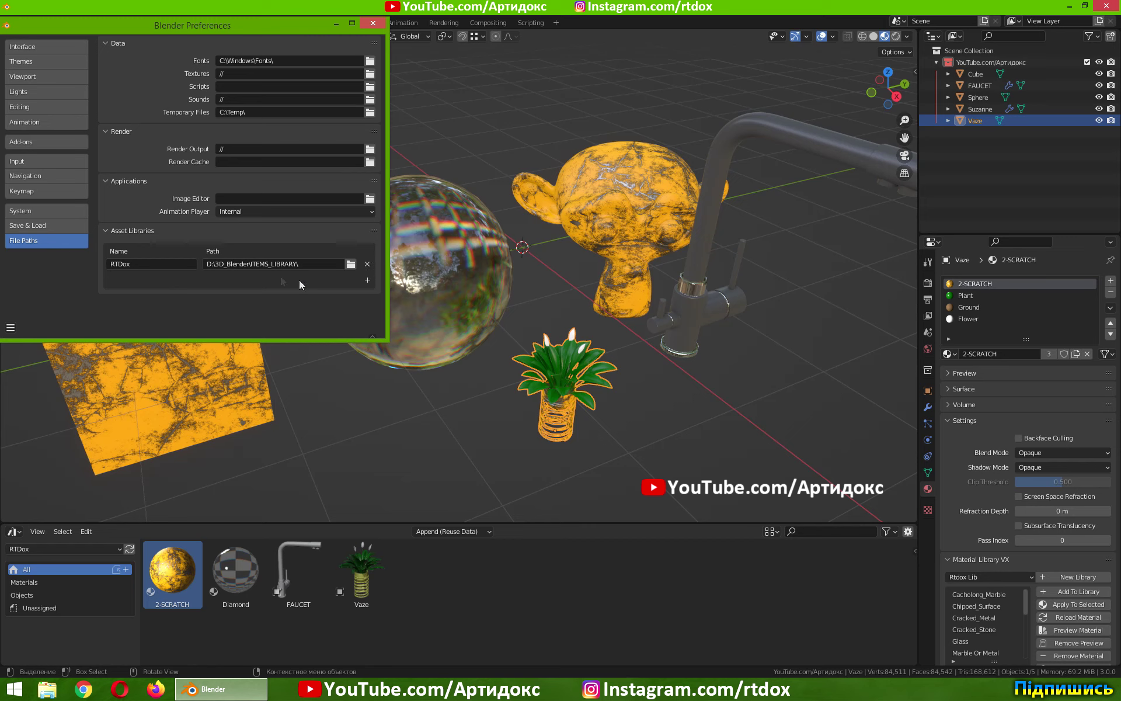
{"action": "left_click", "coordinate": [142, 270]}
{"action": "left_click", "coordinate": [222, 266]}
{"action": "left_click", "coordinate": [374, 23]}
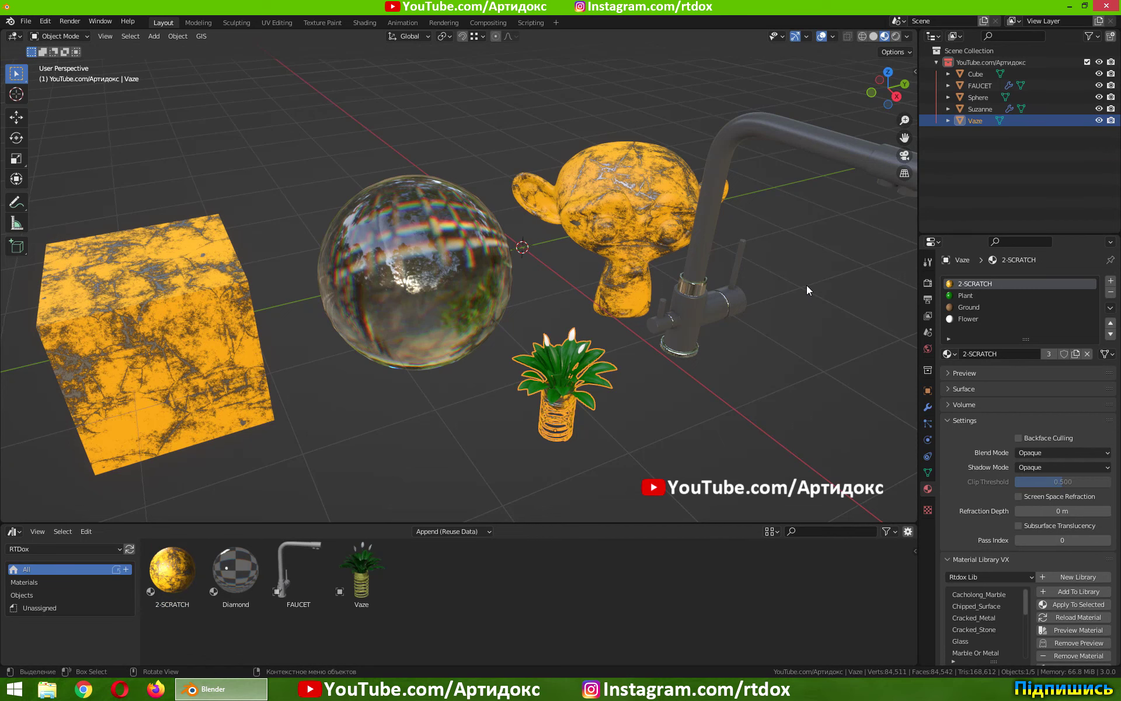
- Delete every object in the scene
{"action": "key", "text": "a"}
{"action": "key", "text": "x"}
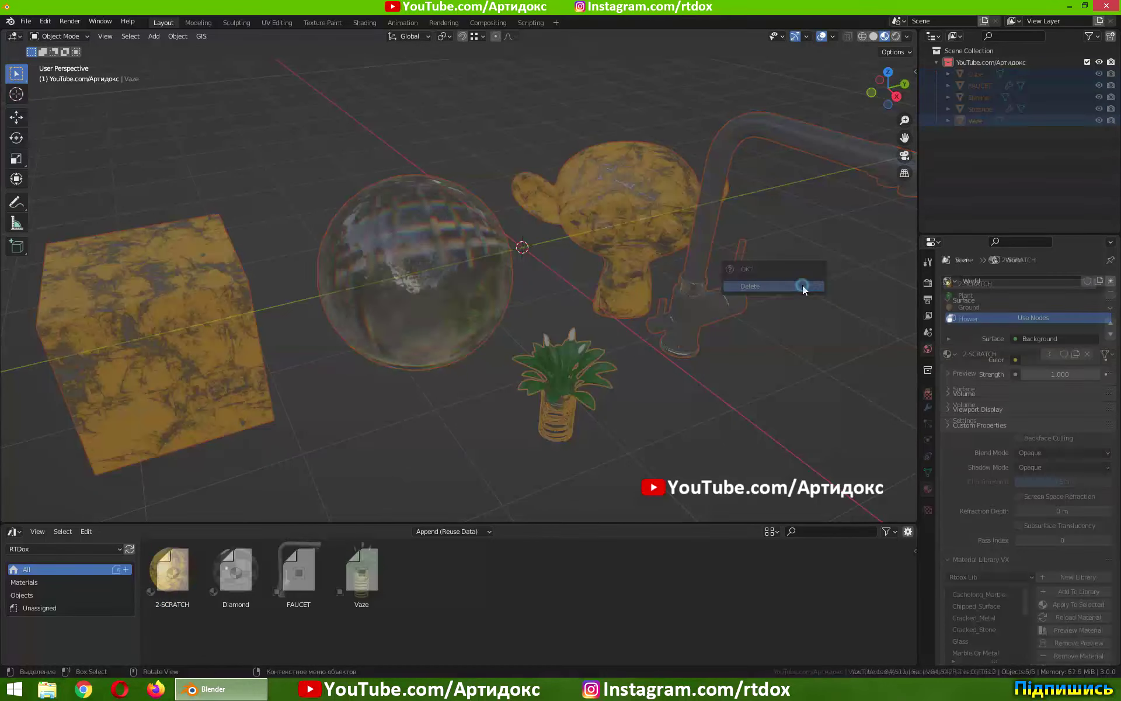
{"action": "left_click", "coordinate": [802, 285]}
- Add a Gear mesh and orbit to a top-down view of it
{"action": "key", "text": "shift+a"}
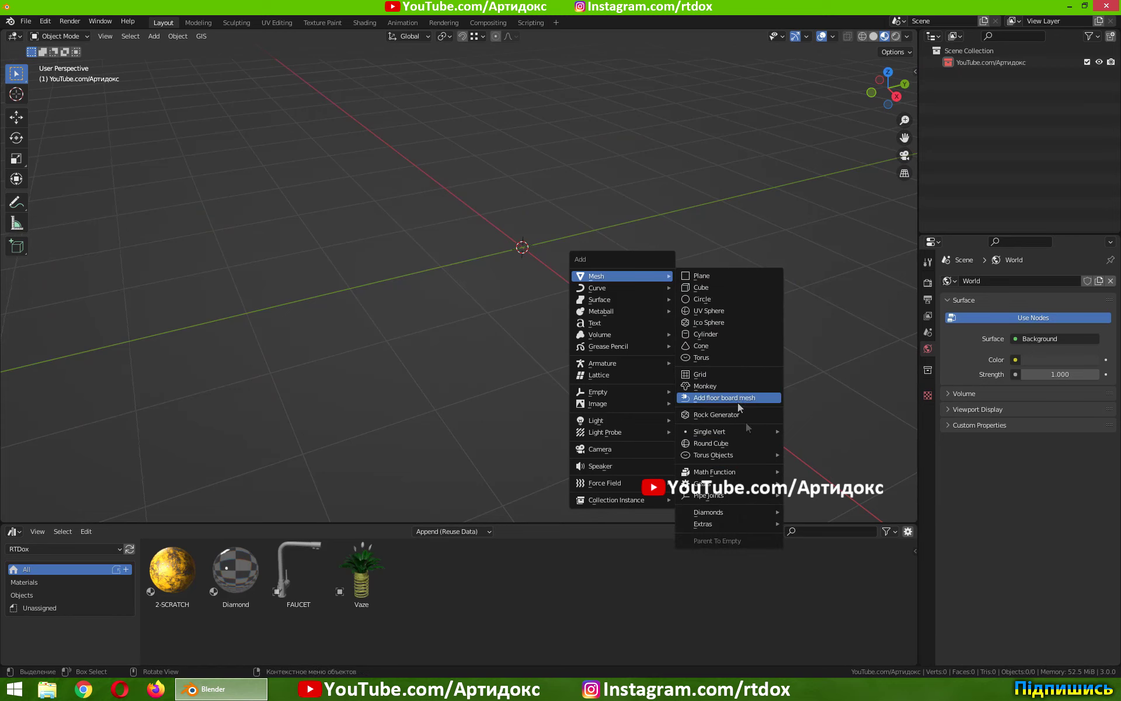
{"action": "left_click", "coordinate": [818, 483]}
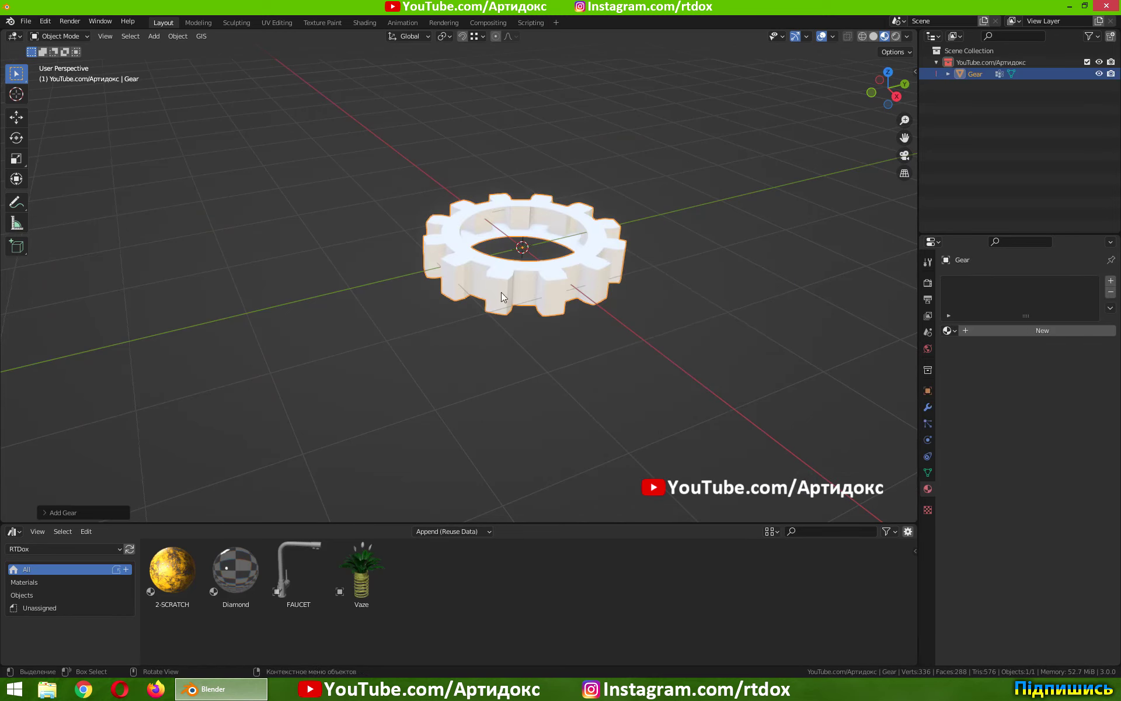
{"action": "middle_click_drag", "start_coordinate": [626, 374], "coordinate": [626, 415]}
{"action": "middle_click_drag", "start_coordinate": [651, 288], "coordinate": [628, 356]}
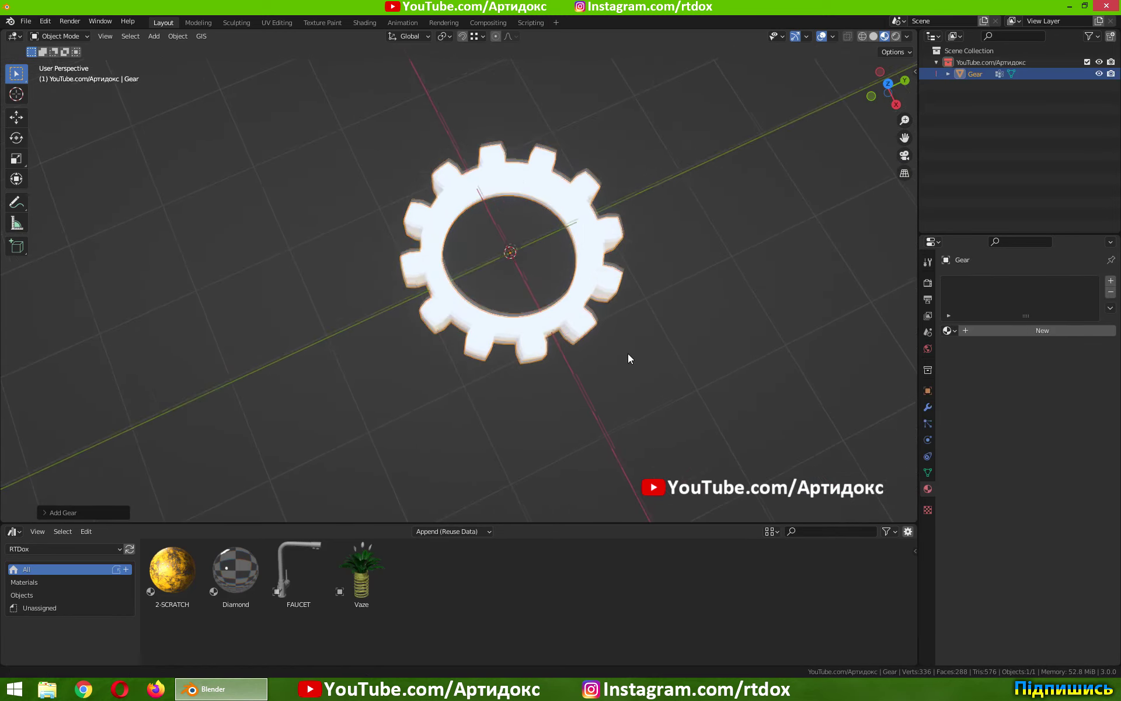
- Create Material.001 on the gear: orange base colour, Metallic 1.000, Roughness 0.063
{"action": "left_click", "coordinate": [964, 331]}
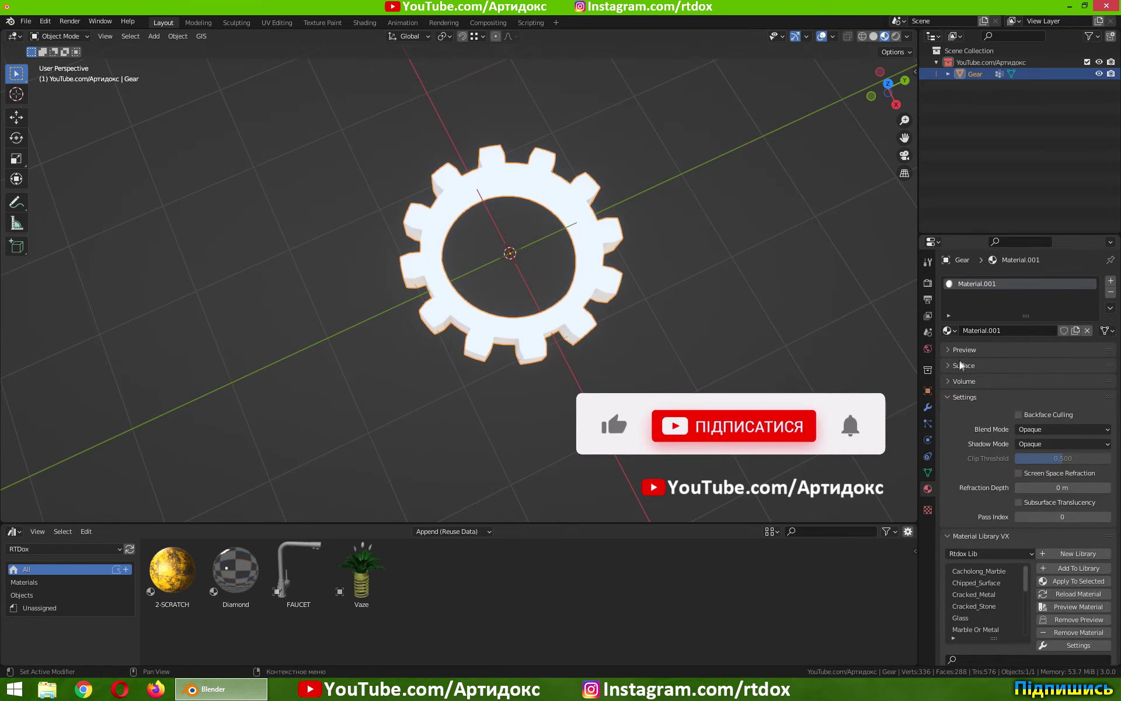
{"action": "left_click", "coordinate": [1060, 455]}
{"action": "left_click", "coordinate": [1017, 359]}
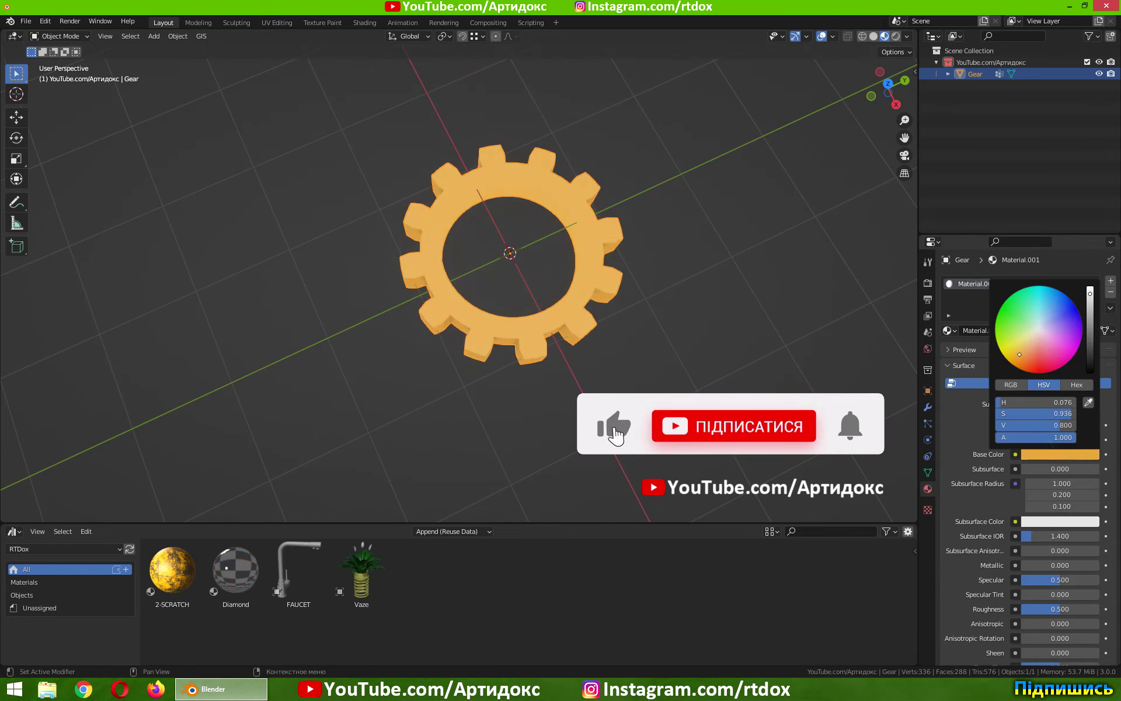
{"action": "left_click_drag", "start_coordinate": [1044, 565], "coordinate": [1101, 570]}
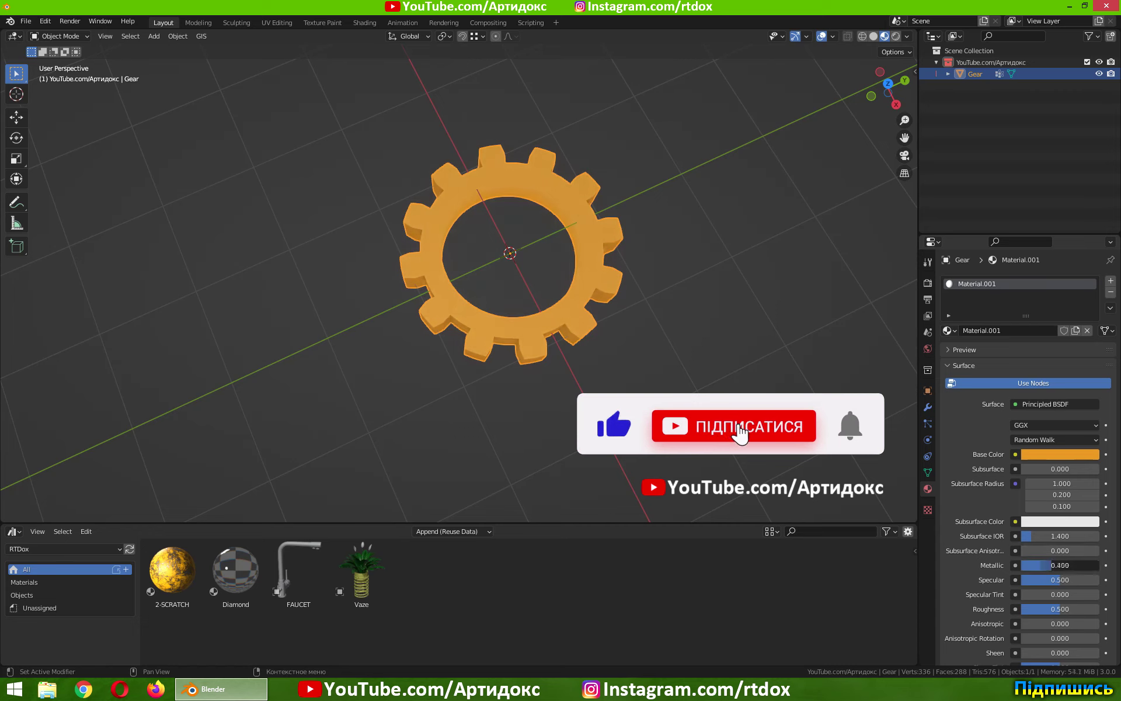
{"action": "left_click_drag", "start_coordinate": [1069, 609], "coordinate": [1029, 609]}
{"action": "middle_click_drag", "start_coordinate": [711, 278], "coordinate": [700, 314]}
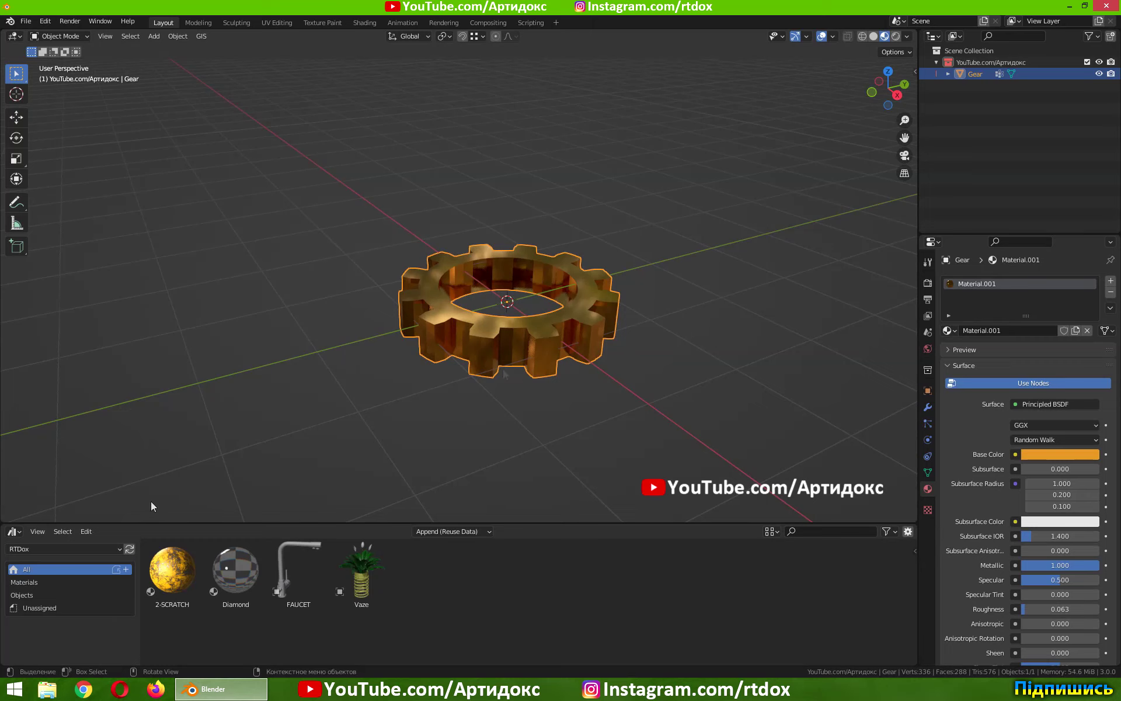
{"action": "left_click", "coordinate": [65, 549]}
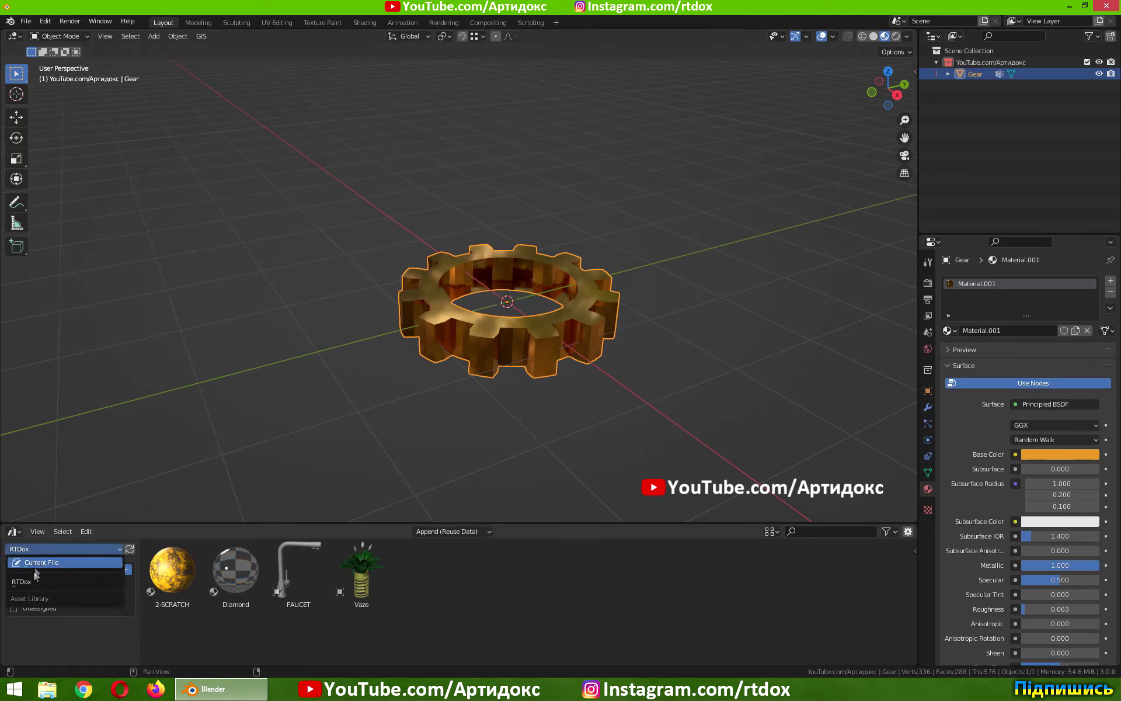
{"action": "left_click", "coordinate": [43, 563]}
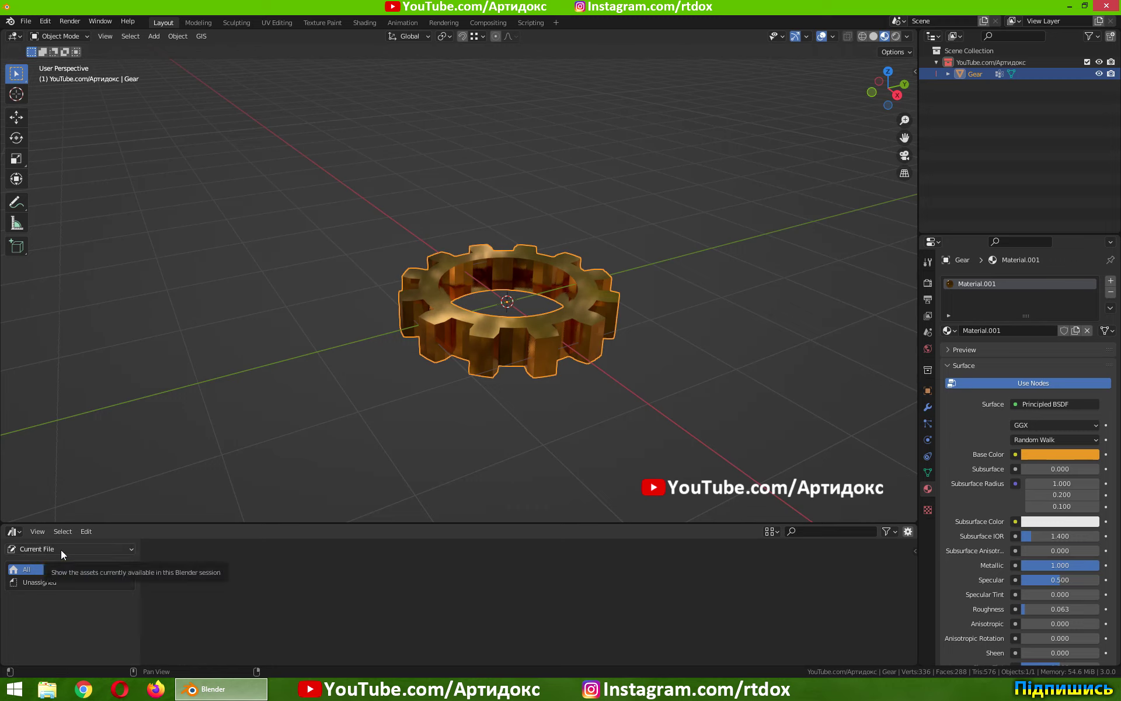
{"action": "left_click", "coordinate": [76, 548]}
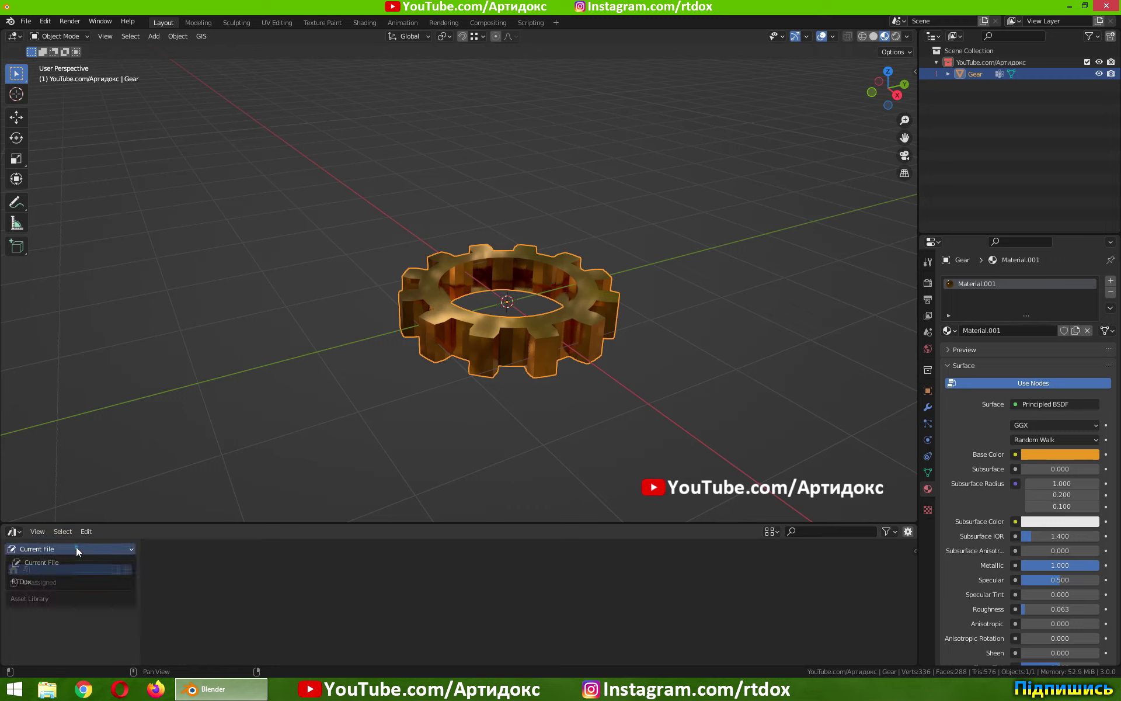
{"action": "left_click", "coordinate": [32, 581]}
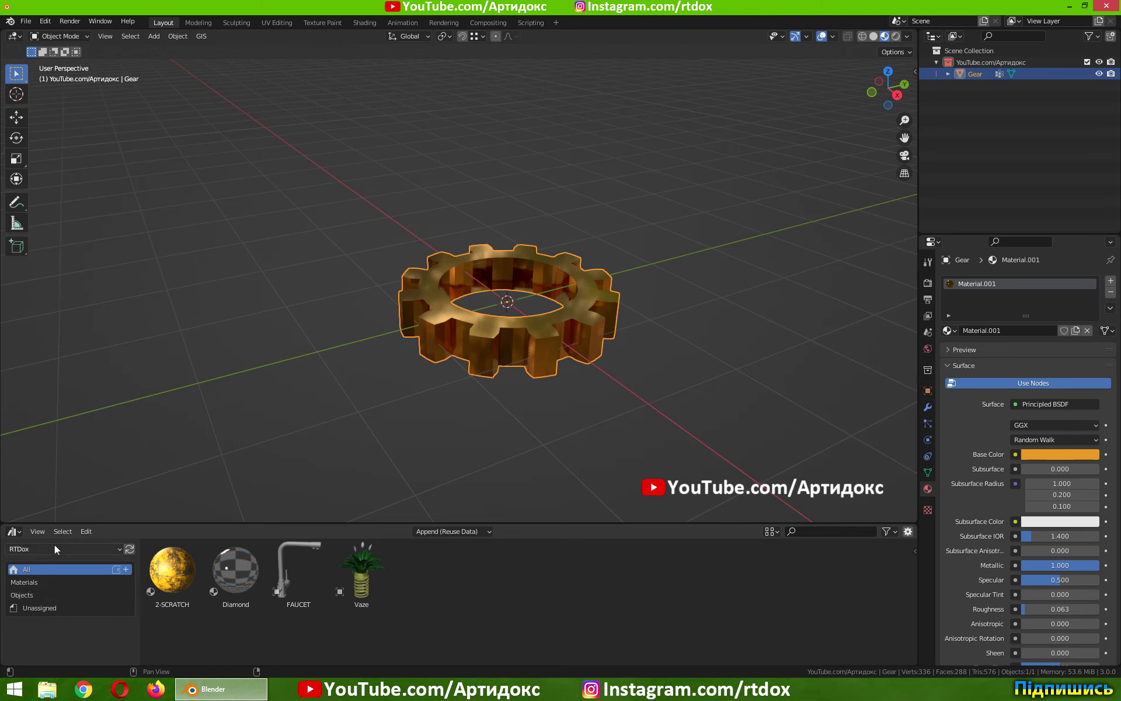
{"action": "left_click", "coordinate": [45, 22]}
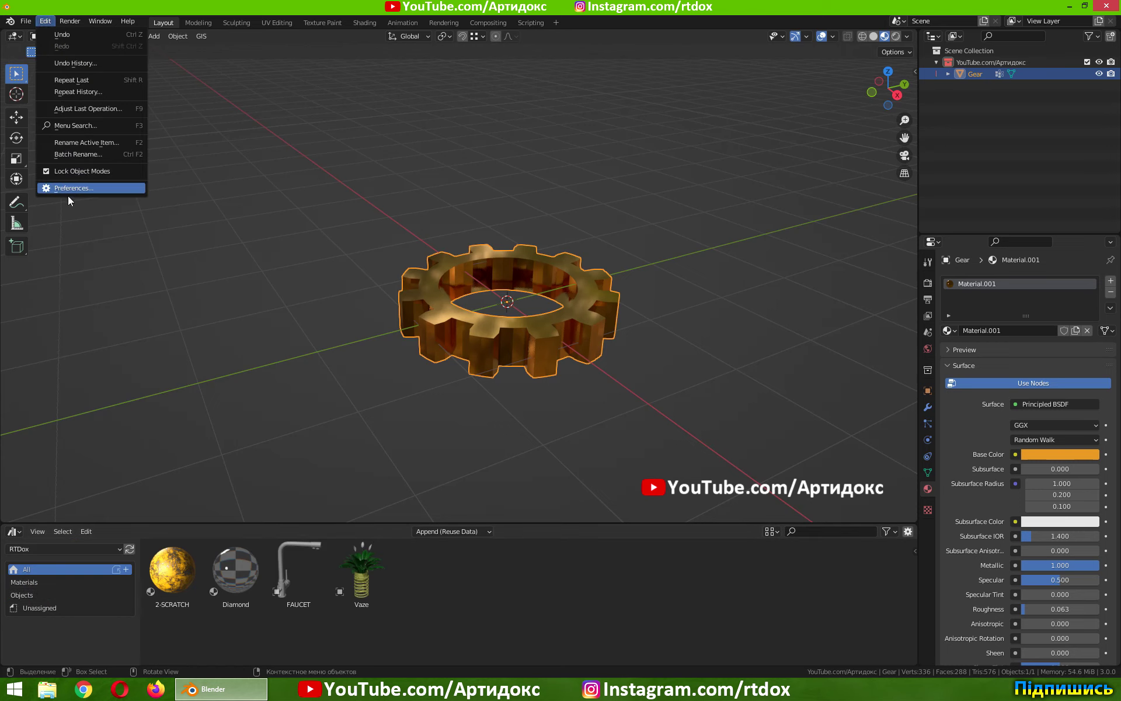
{"action": "left_click", "coordinate": [68, 190]}
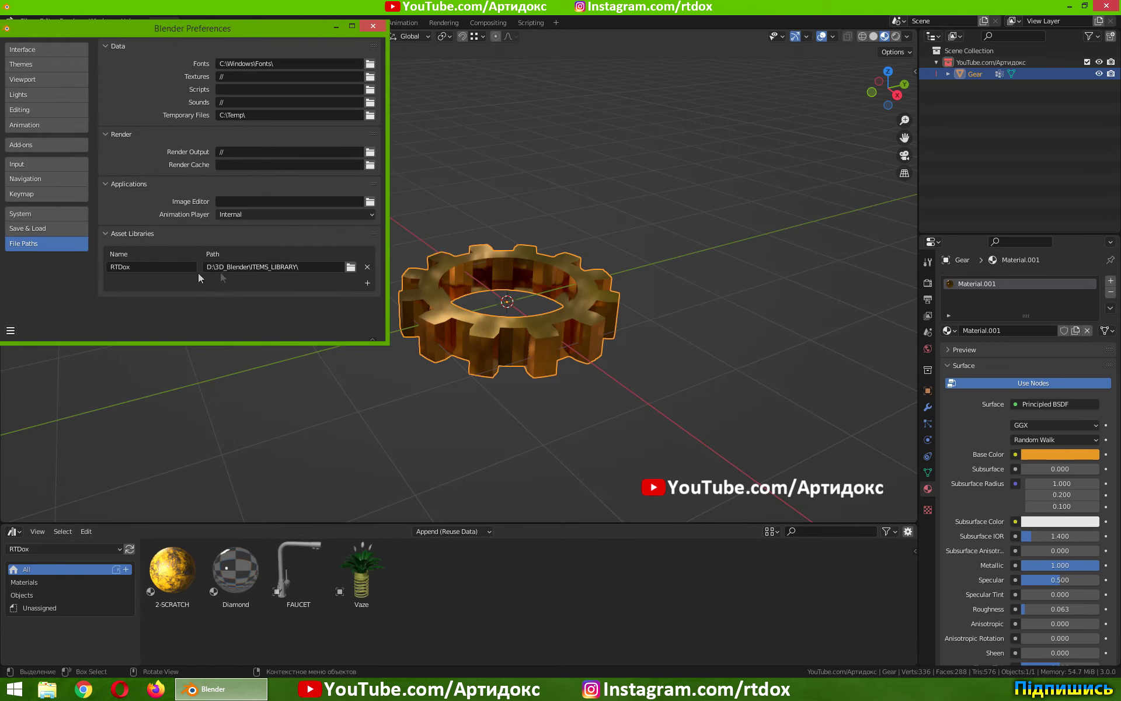
{"action": "left_click", "coordinate": [372, 25]}
{"action": "left_click", "coordinate": [62, 548]}
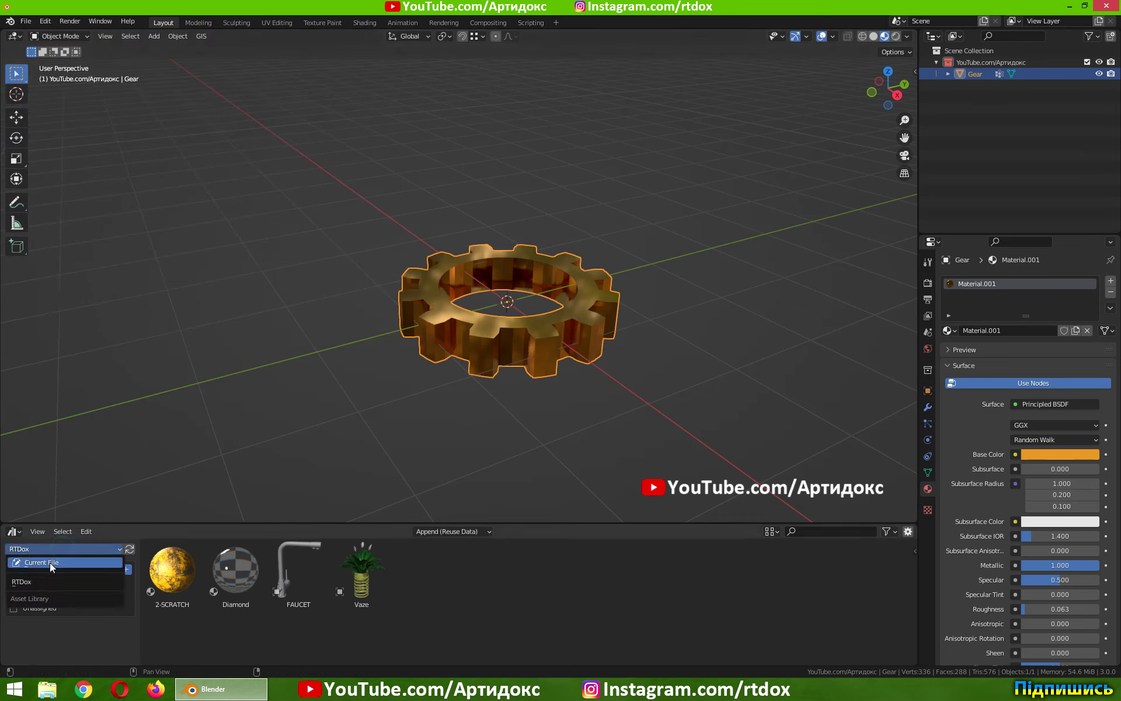
{"action": "left_click", "coordinate": [51, 563]}
{"action": "left_click", "coordinate": [79, 548]}
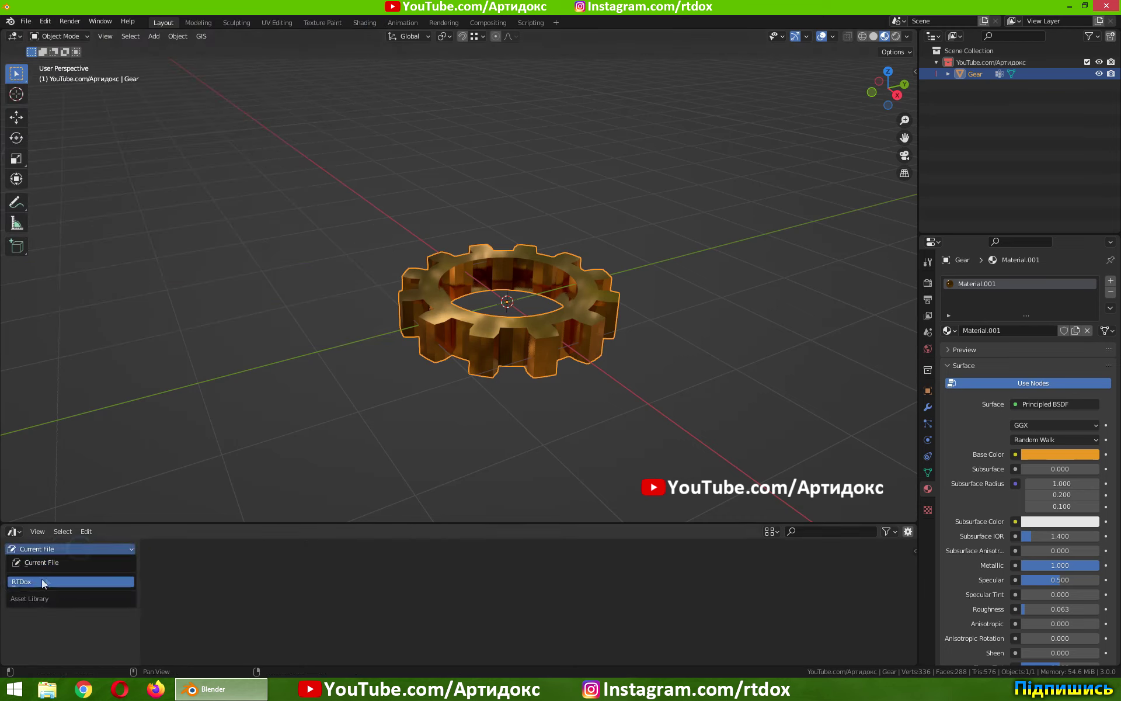
{"action": "left_click", "coordinate": [34, 584]}
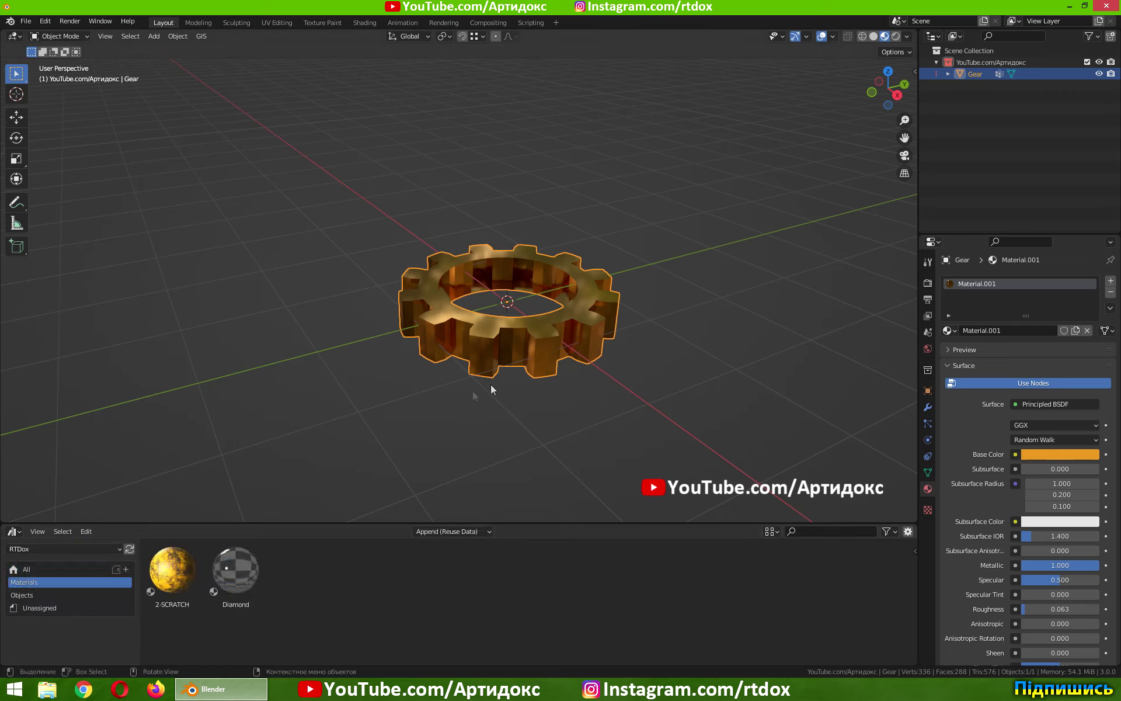
- Mark the Gear object as an asset and switch the Asset Browser to Current File
{"action": "right_click", "coordinate": [973, 74]}
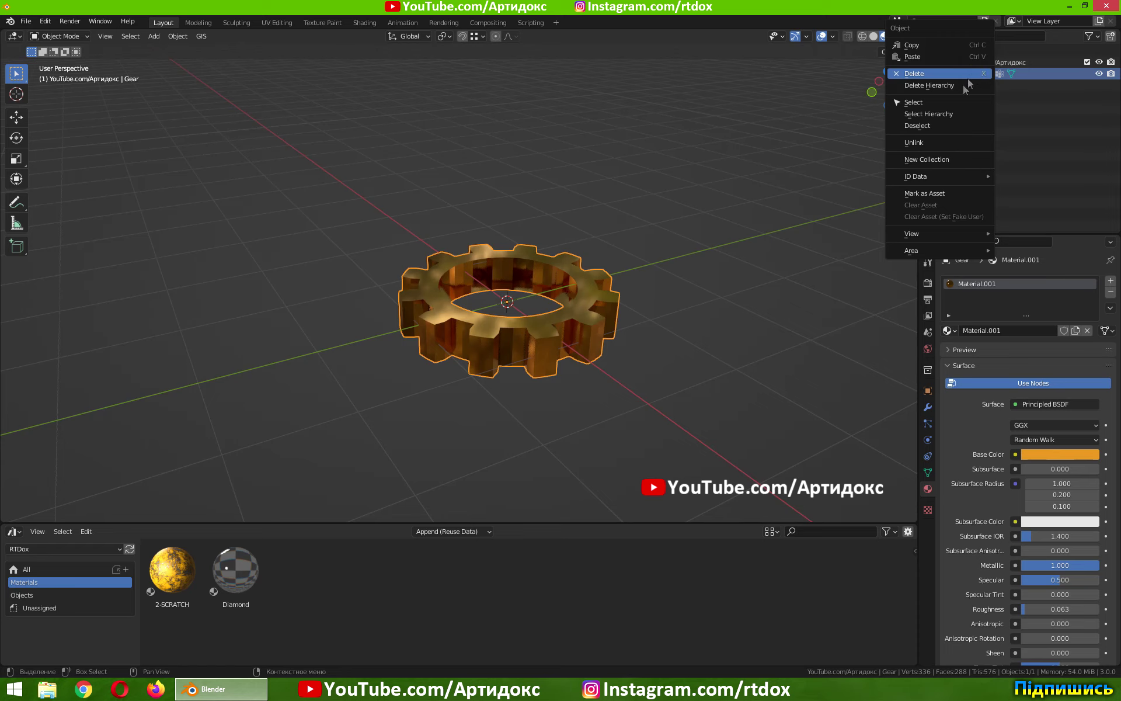
{"action": "left_click", "coordinate": [934, 194]}
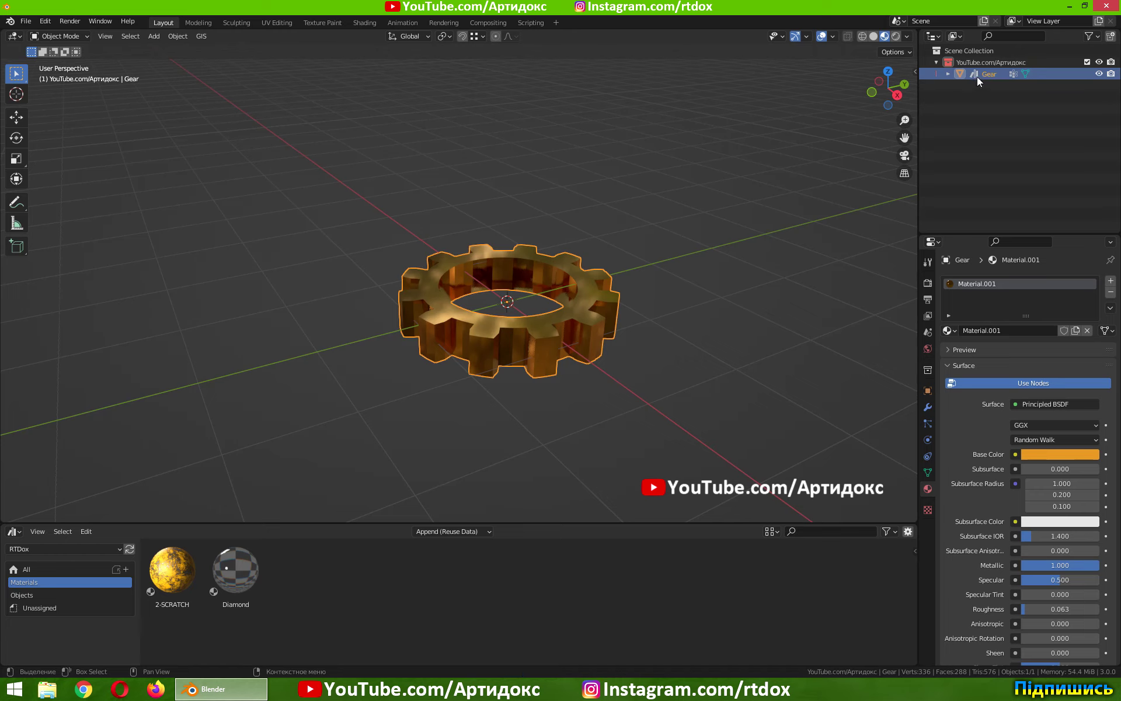
{"action": "left_click", "coordinate": [34, 573]}
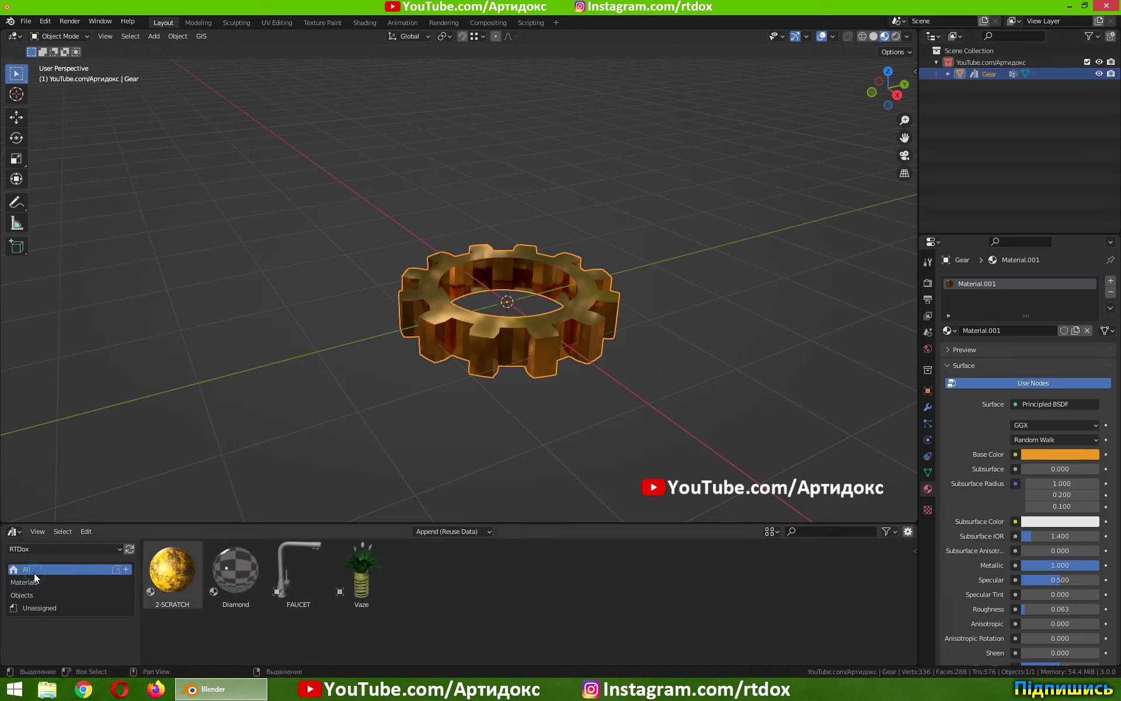
{"action": "left_click", "coordinate": [39, 547]}
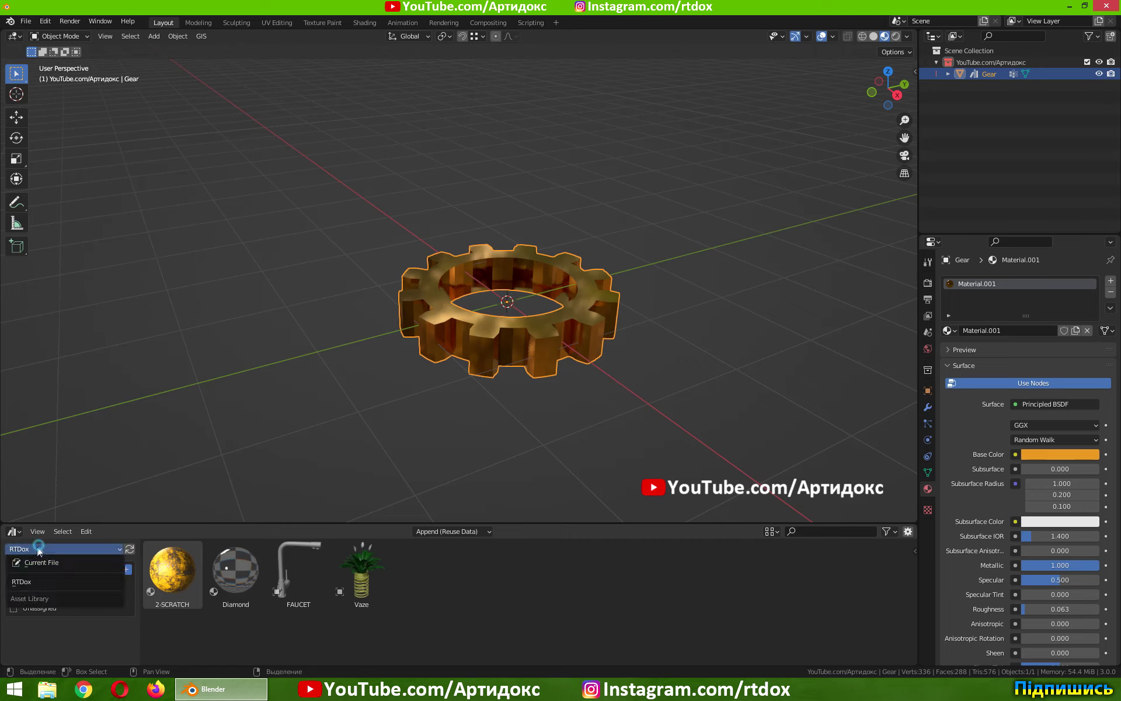
{"action": "left_click", "coordinate": [40, 563]}
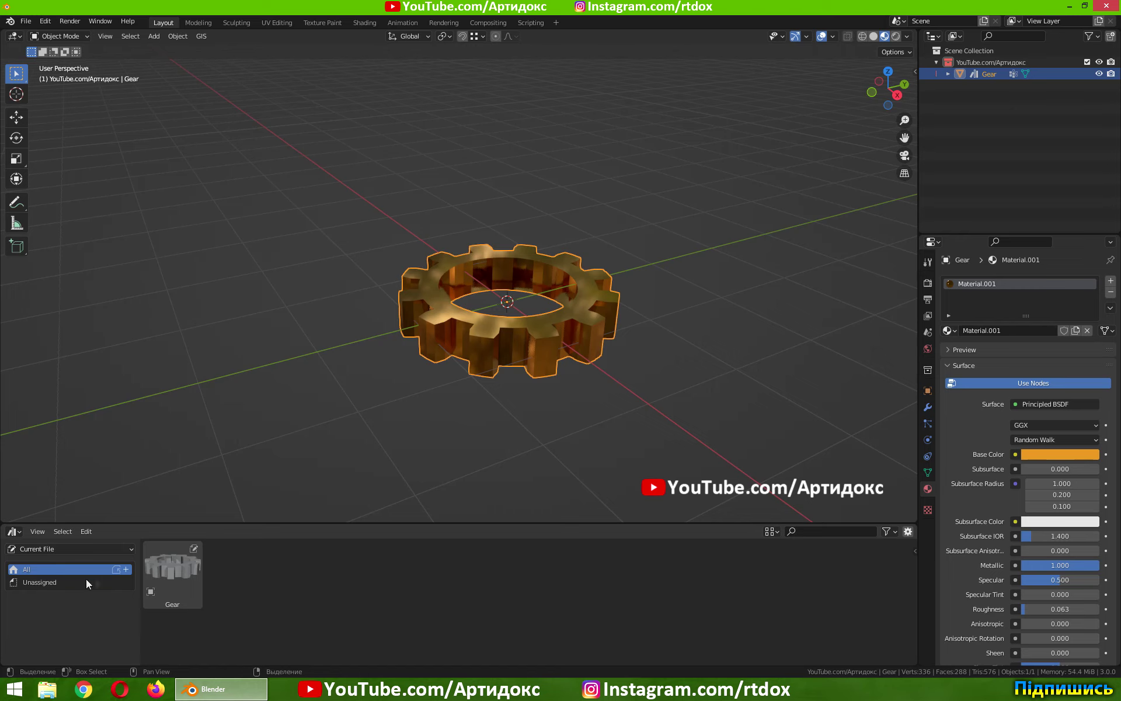
- Add a new catalog named Object to the current file's assets
{"action": "left_click", "coordinate": [127, 570]}
{"action": "double_click", "coordinate": [37, 583]}
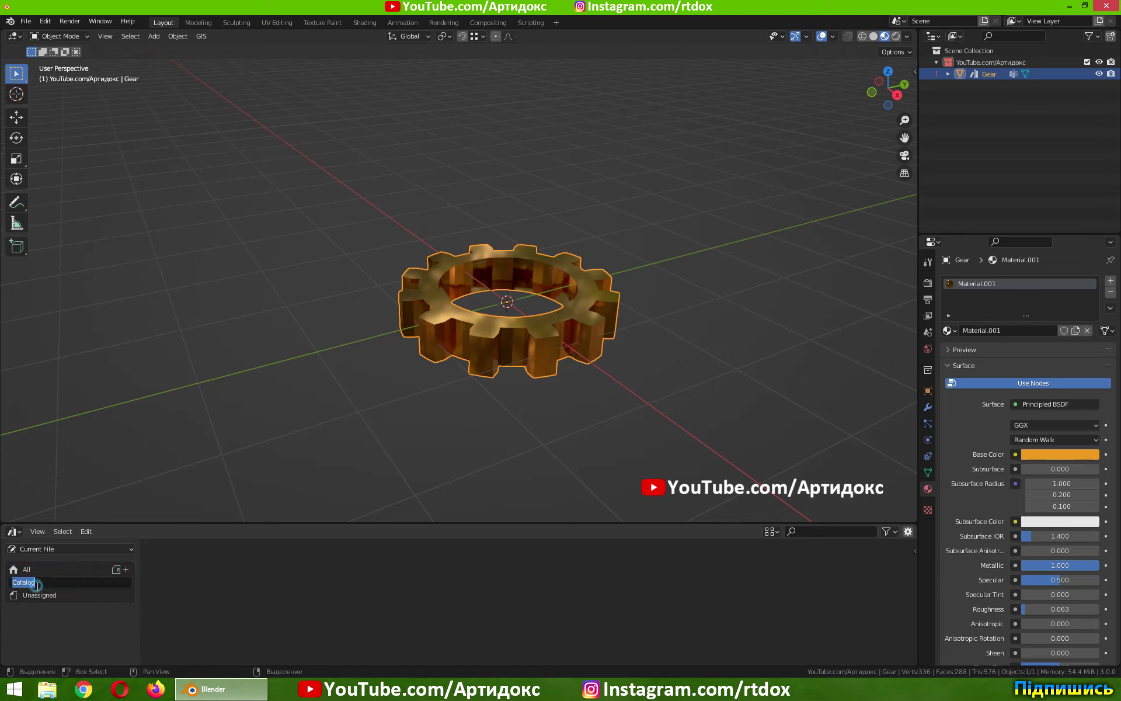
{"action": "type", "text": "Obje"}
{"action": "type", "text": "ct"}
{"action": "key", "text": "Return"}
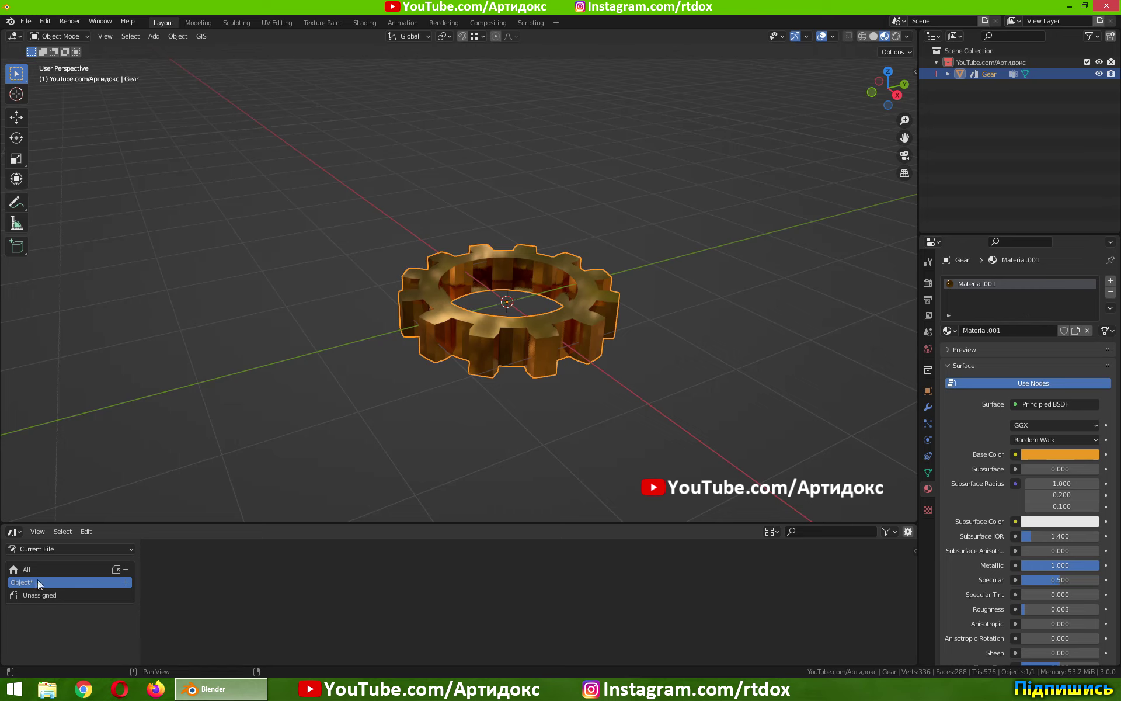
{"action": "left_click", "coordinate": [51, 549]}
{"action": "left_click", "coordinate": [32, 581]}
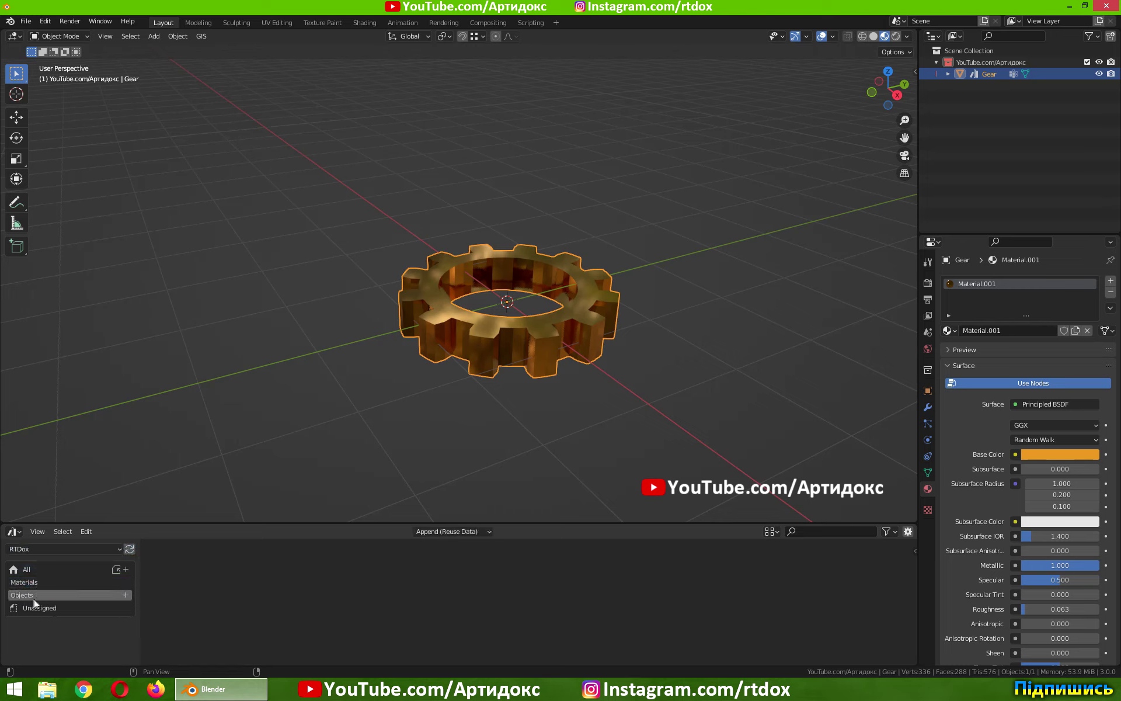
{"action": "left_click", "coordinate": [38, 551]}
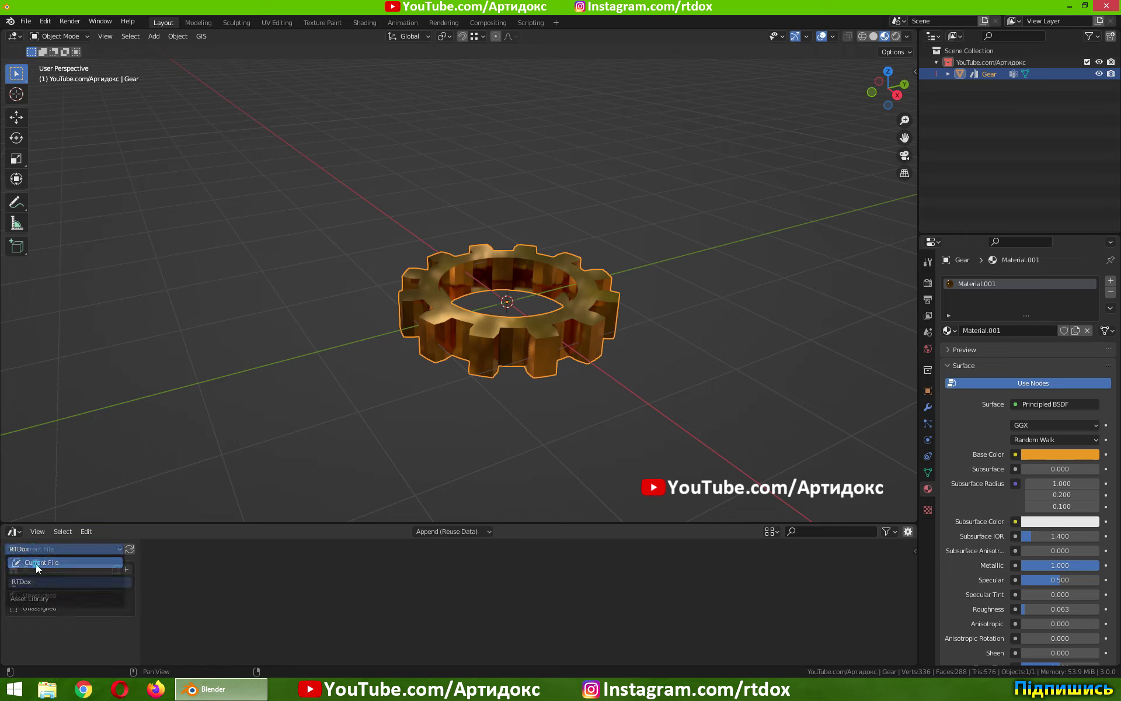
{"action": "left_click", "coordinate": [36, 563]}
- Rename the catalog to Objects and move the Gear asset into it
{"action": "double_click", "coordinate": [36, 583]}
{"action": "type", "text": "Objects"}
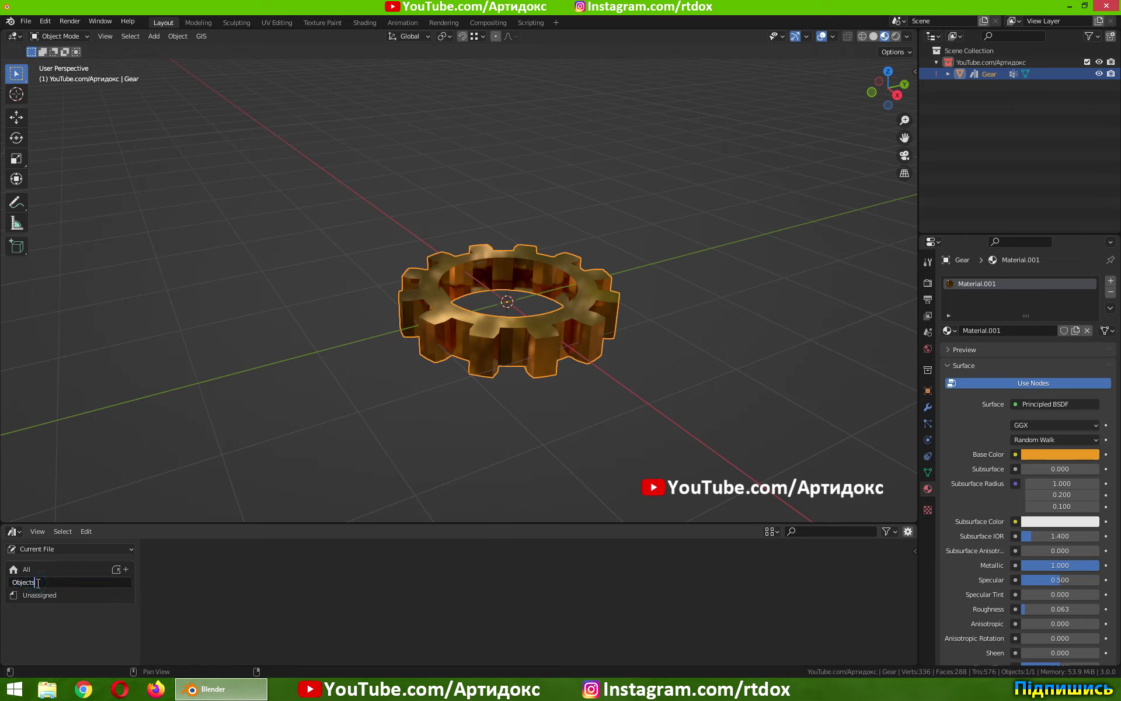
{"action": "key", "text": "Return"}
{"action": "left_click", "coordinate": [37, 567]}
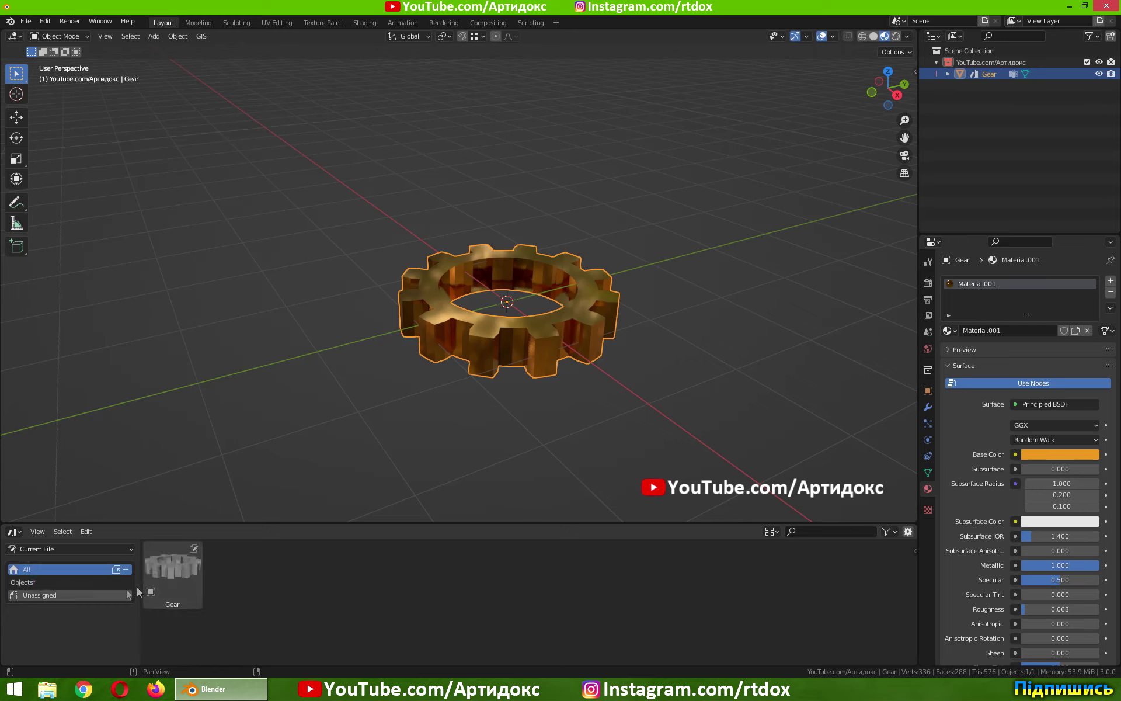
{"action": "left_click_drag", "start_coordinate": [171, 567], "coordinate": [38, 584]}
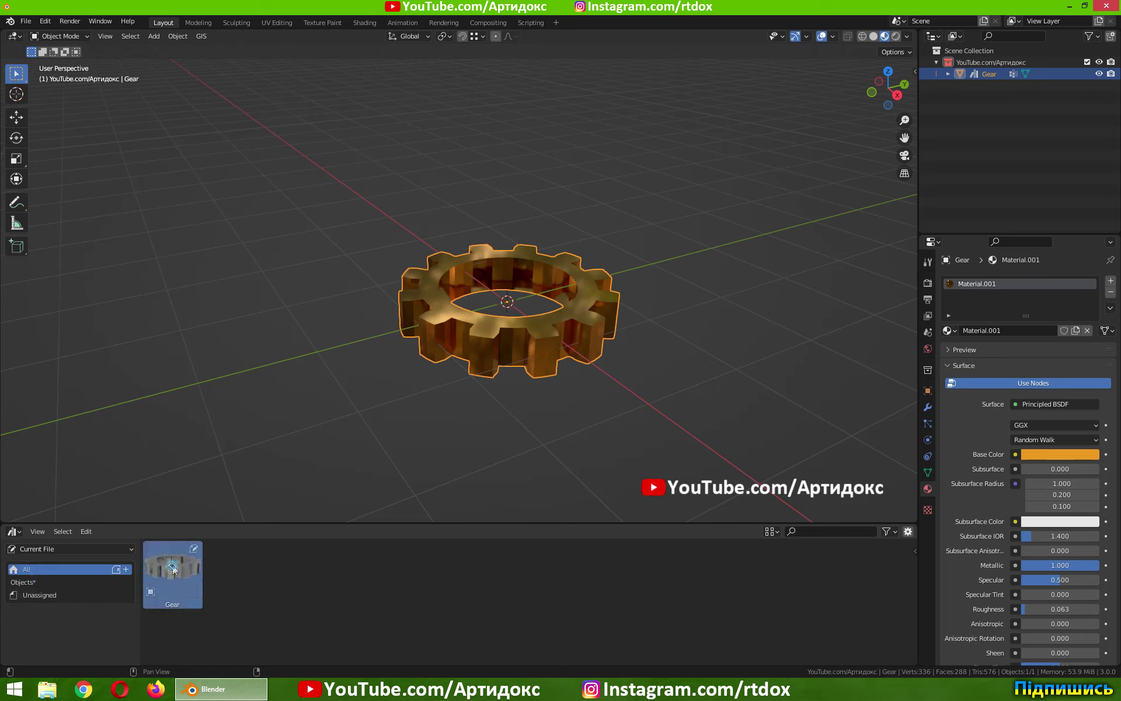
{"action": "left_click", "coordinate": [36, 583]}
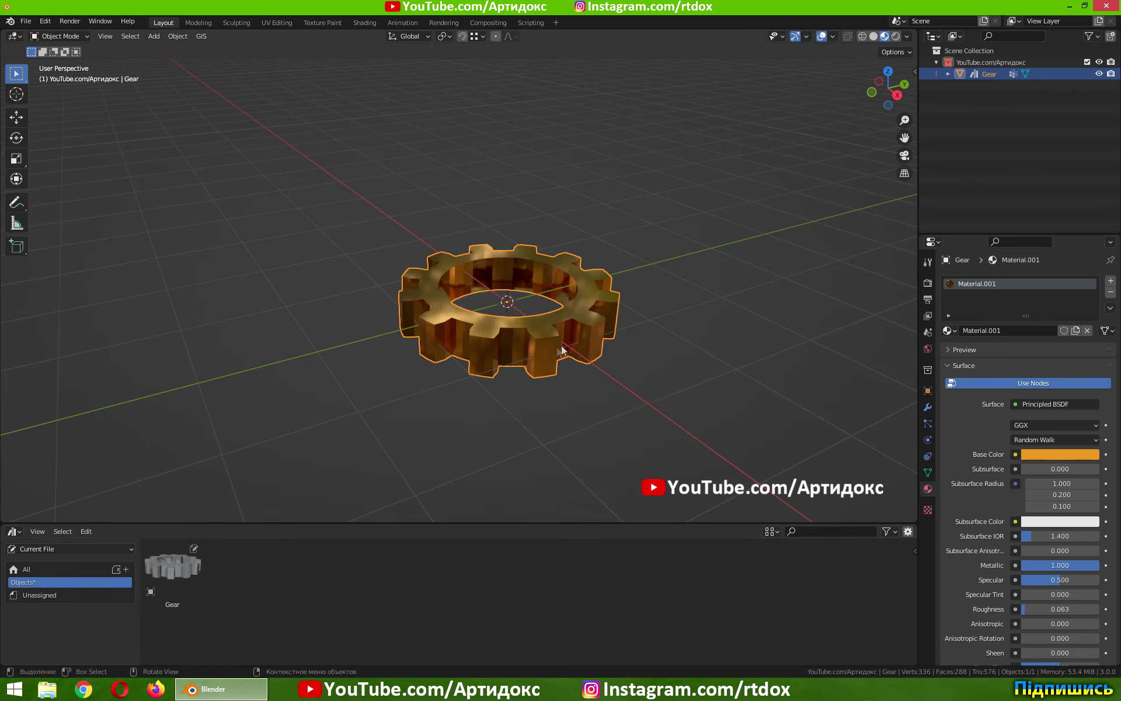
- Save the scene as zzzzz.blend in D:\3D_Blender\ITEMS_LIBRARY
{"action": "left_click", "coordinate": [25, 21]}
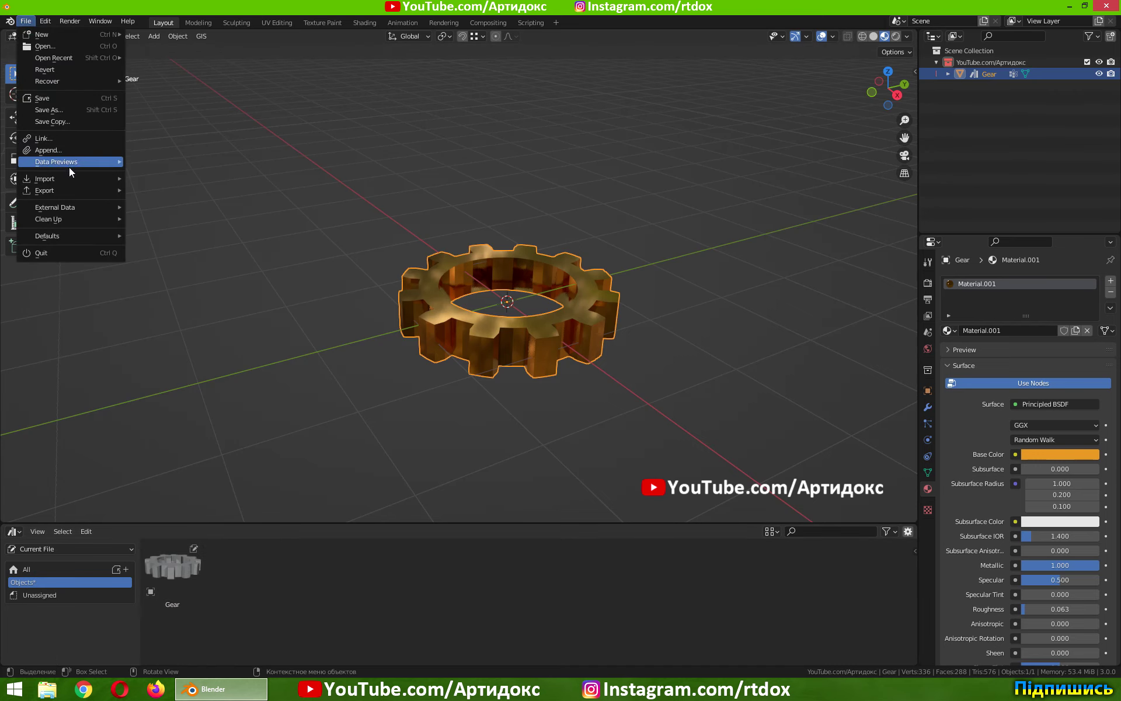
{"action": "left_click", "coordinate": [64, 107]}
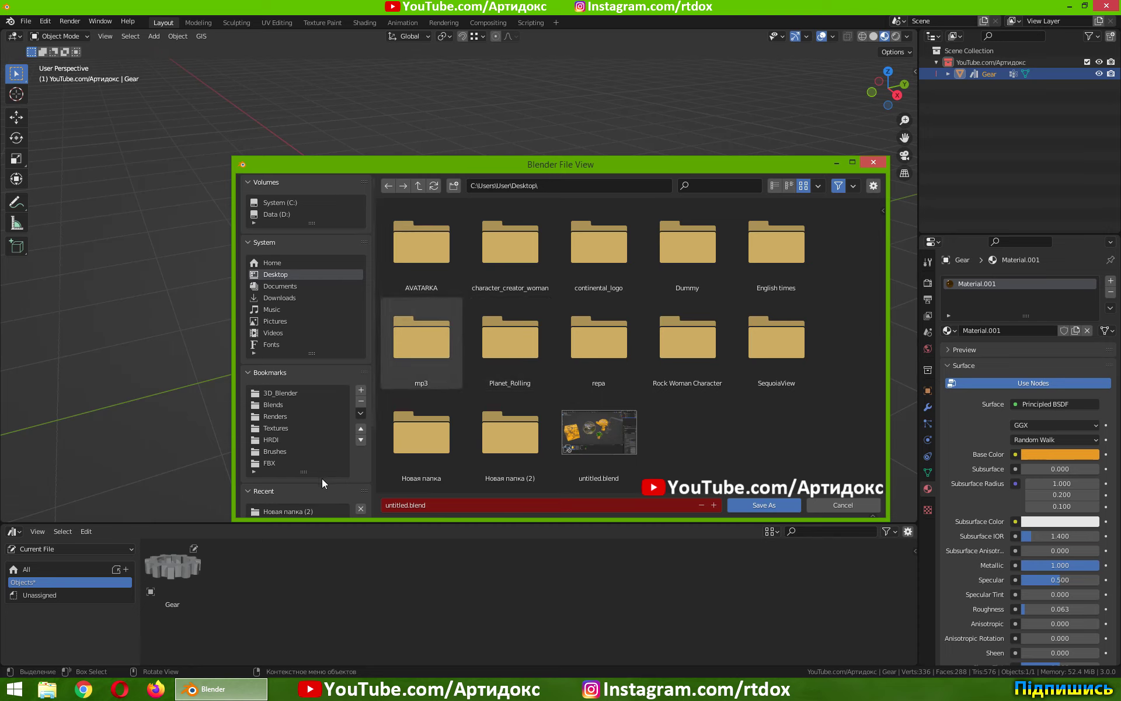
{"action": "left_click", "coordinate": [283, 392]}
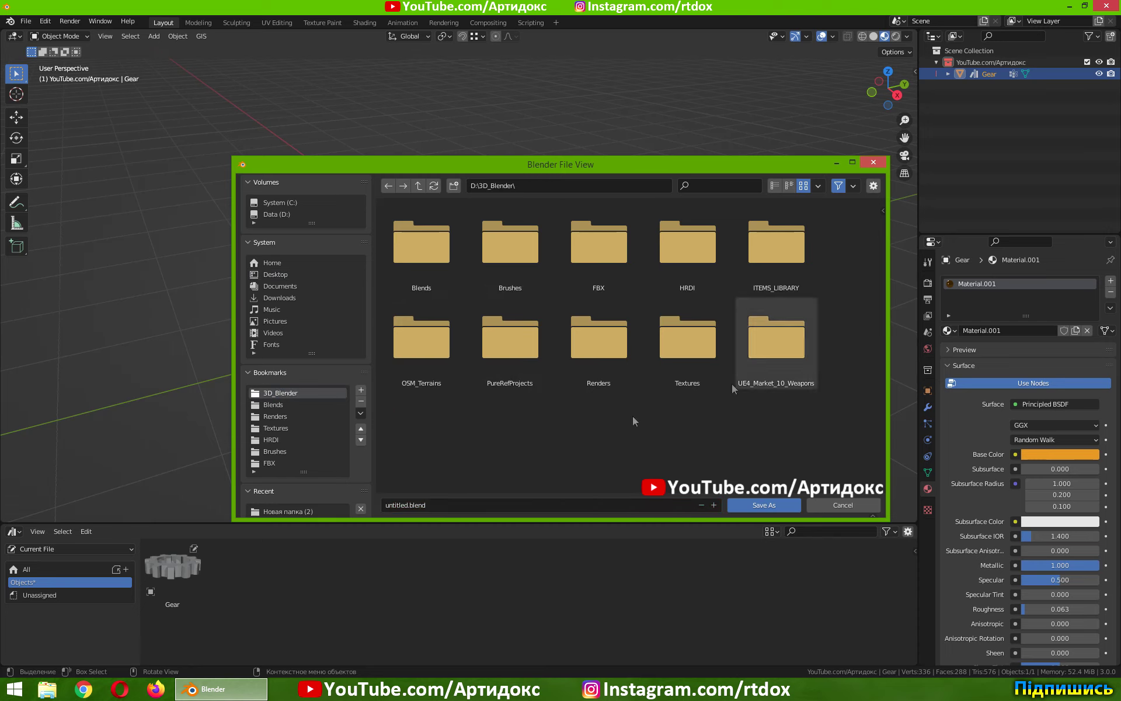
{"action": "double_click", "coordinate": [783, 251]}
{"action": "left_click", "coordinate": [381, 504]}
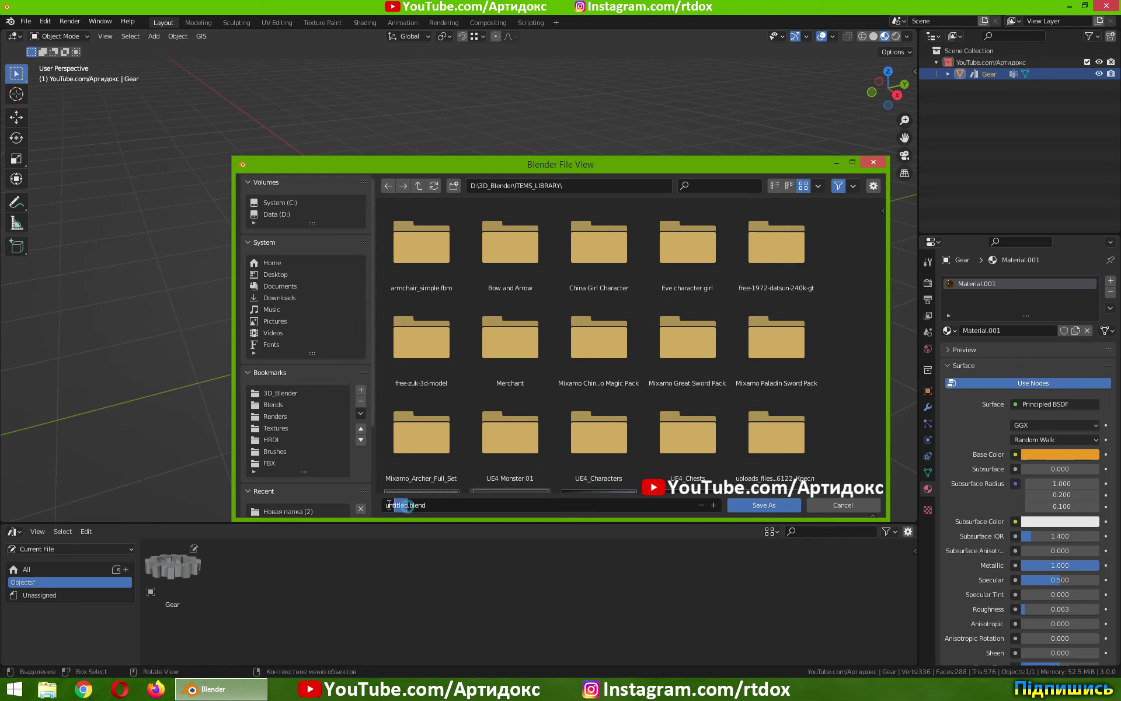
{"action": "type", "text": "zzzzz"}
{"action": "left_click", "coordinate": [751, 508]}
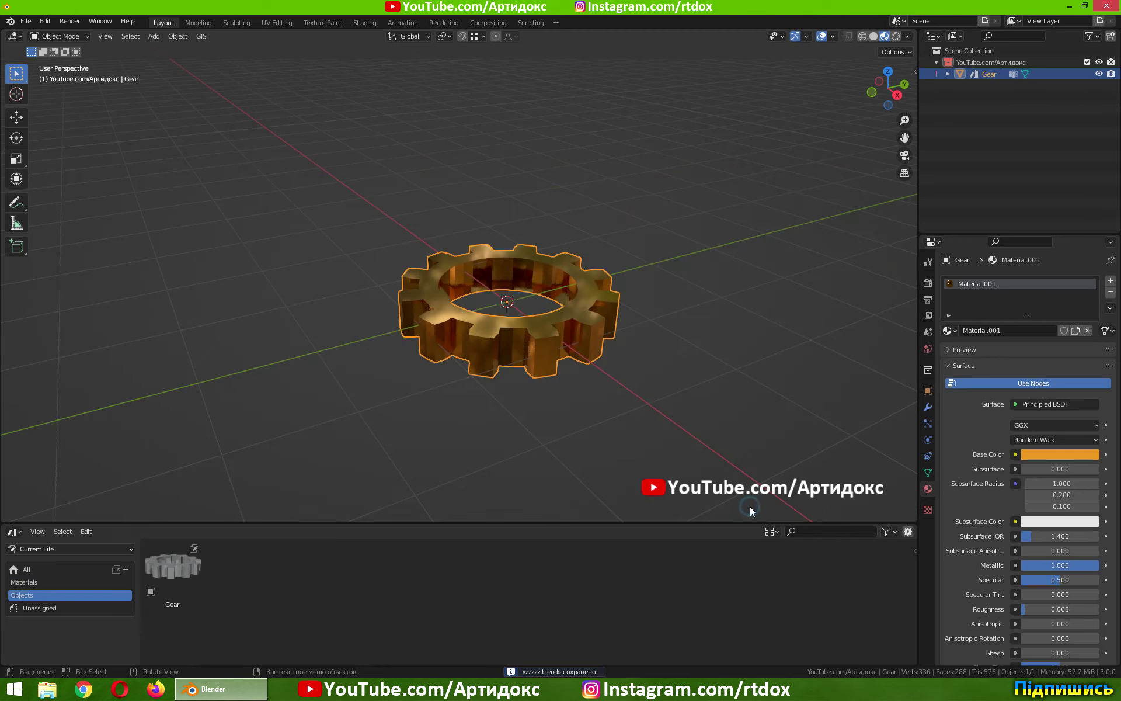
- Switch to the RTDox library's All catalog showing 2-SCRATCH, Diamond, FAUCET, Gear and Vaze
{"action": "left_click", "coordinate": [79, 552]}
{"action": "left_click", "coordinate": [35, 580]}
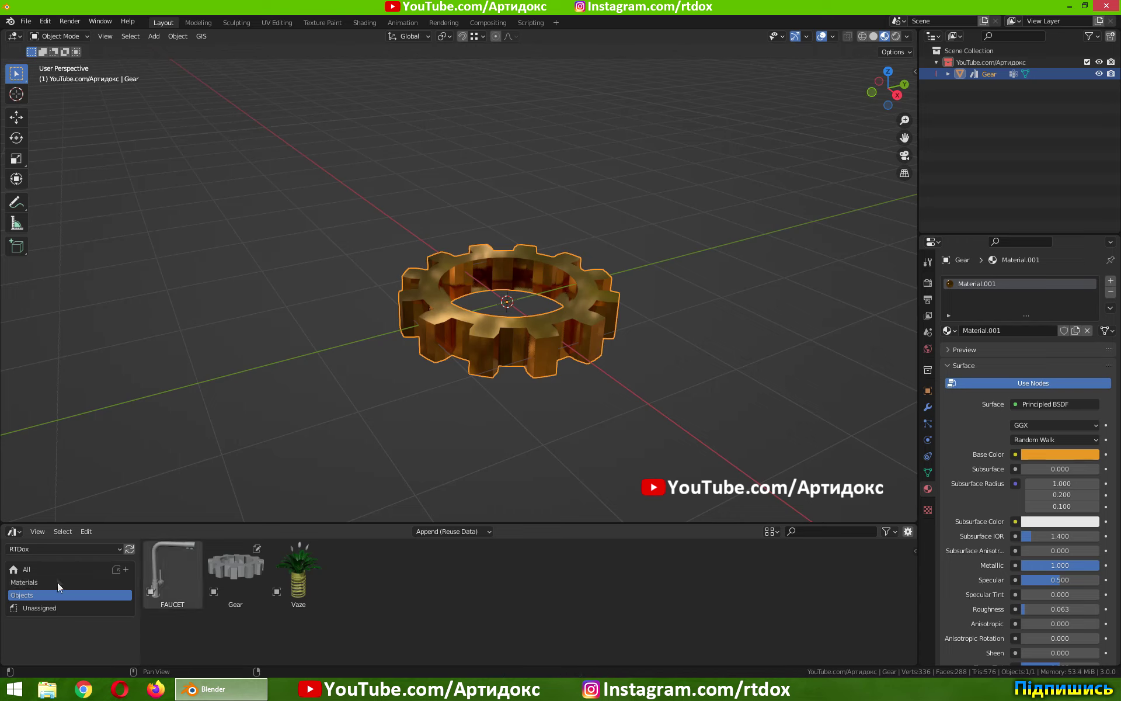
{"action": "left_click", "coordinate": [35, 572]}
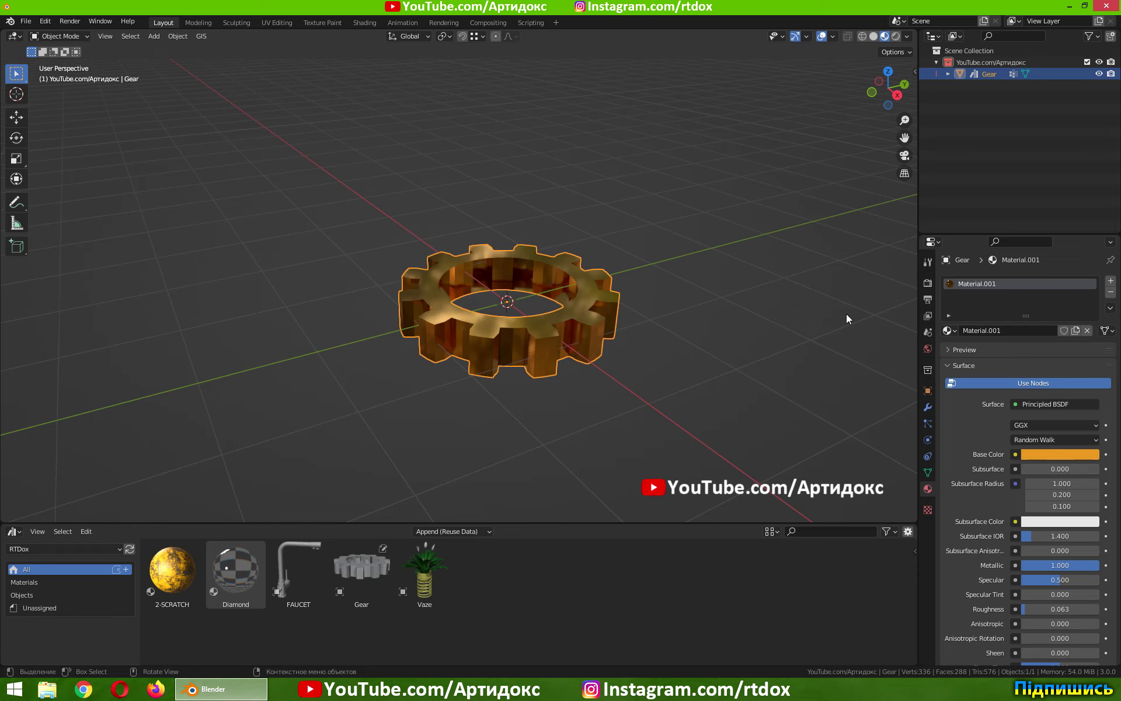
- Rename Material.001 to Gold and mark it as an asset
{"action": "right_click", "coordinate": [971, 285]}
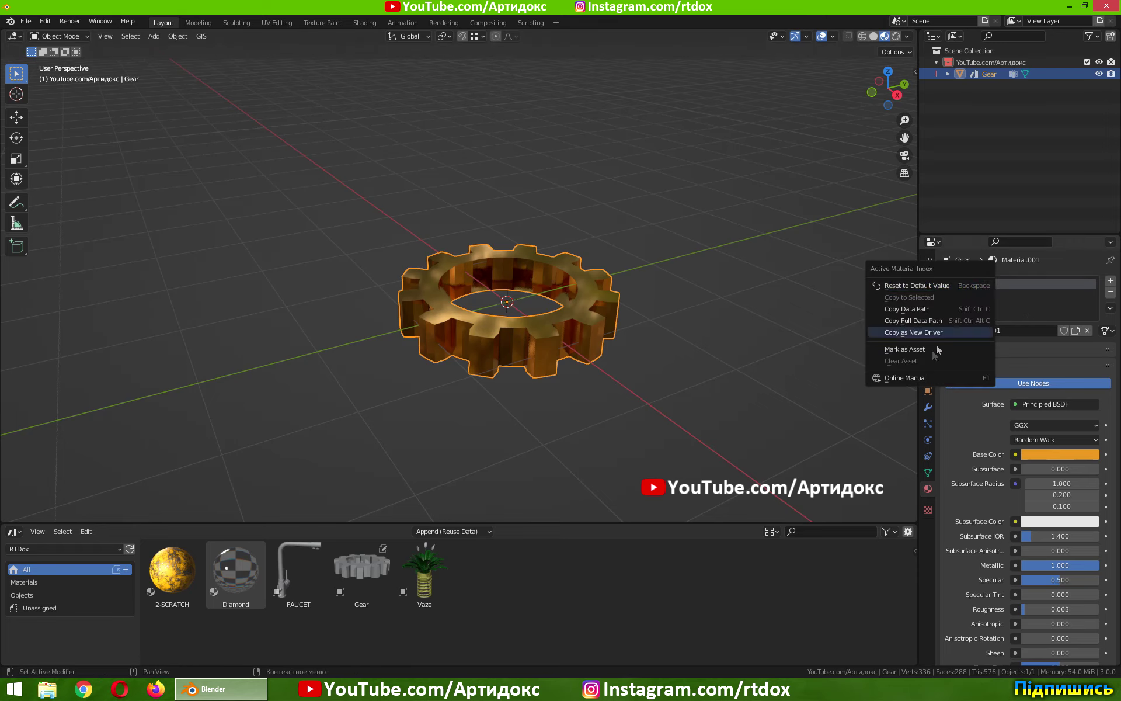
{"action": "left_click", "coordinate": [911, 350]}
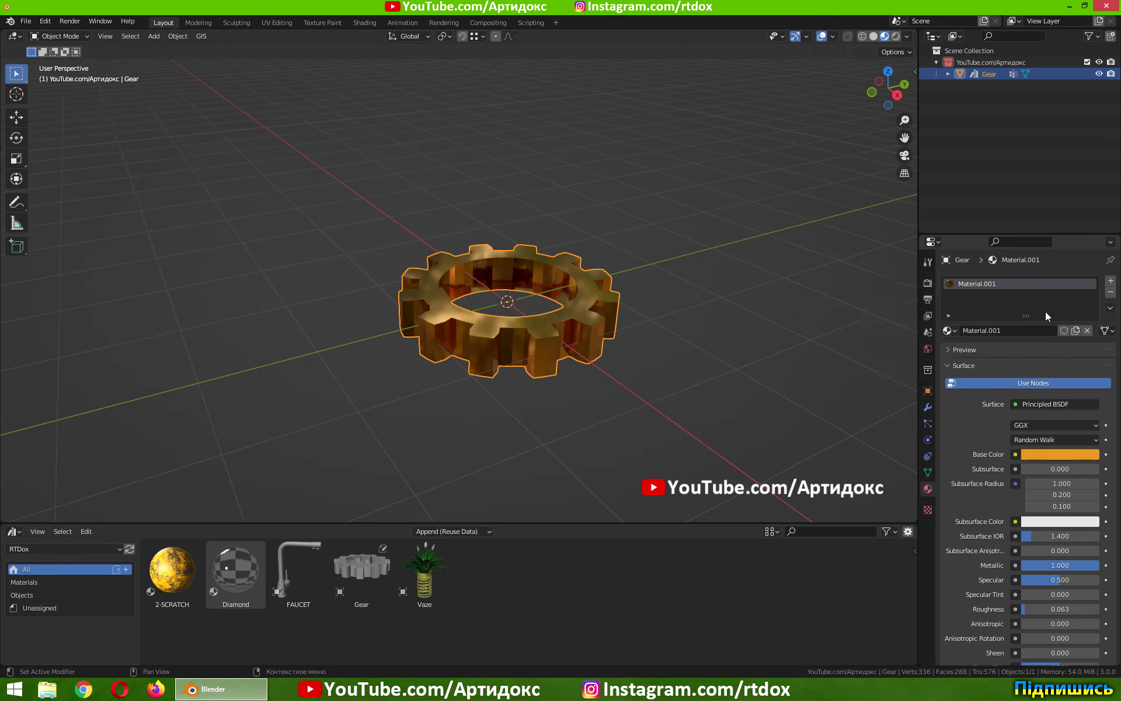
{"action": "double_click", "coordinate": [987, 284]}
{"action": "type", "text": "Gold"}
{"action": "key", "text": "Return"}
{"action": "right_click", "coordinate": [960, 286]}
{"action": "left_click", "coordinate": [913, 348]}
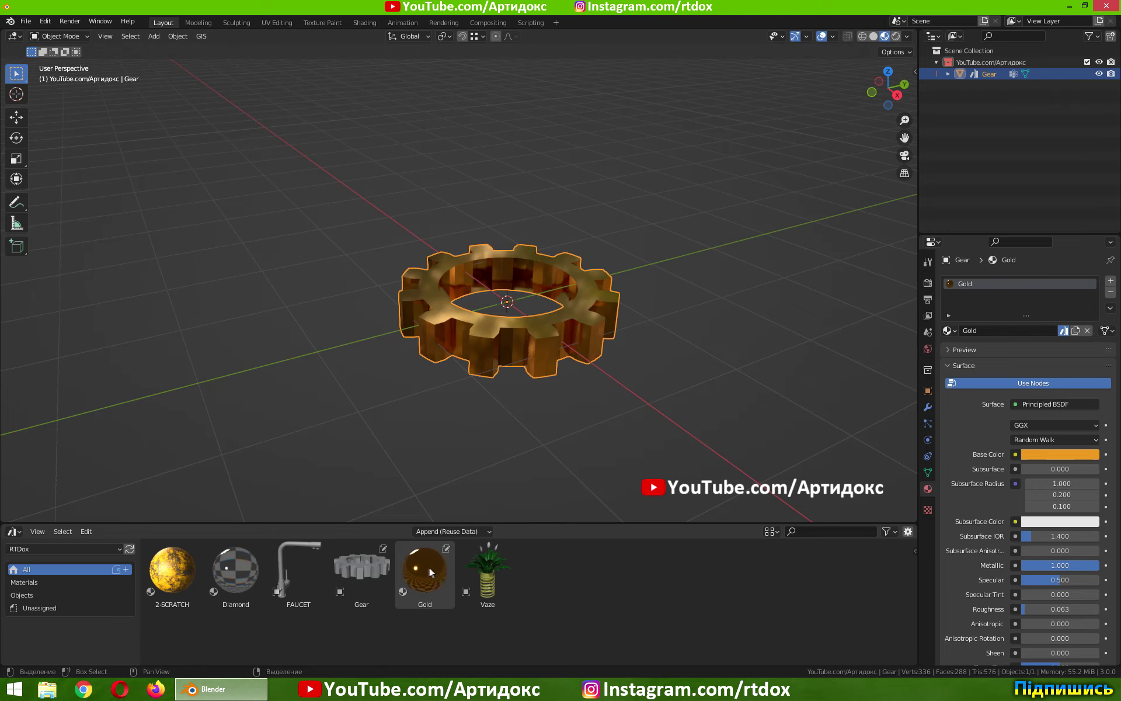
- In the current file's assets, move the Gold material into the Materials catalog
{"action": "left_click", "coordinate": [172, 566]}
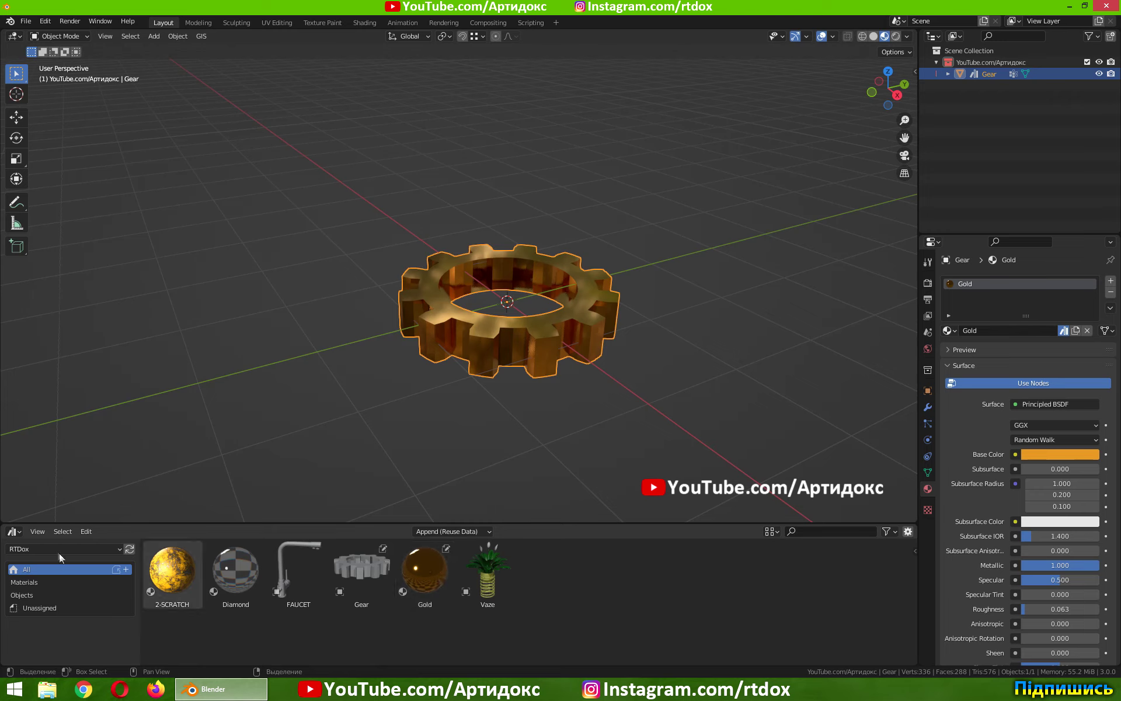
{"action": "left_click", "coordinate": [57, 551]}
{"action": "left_click", "coordinate": [51, 562]}
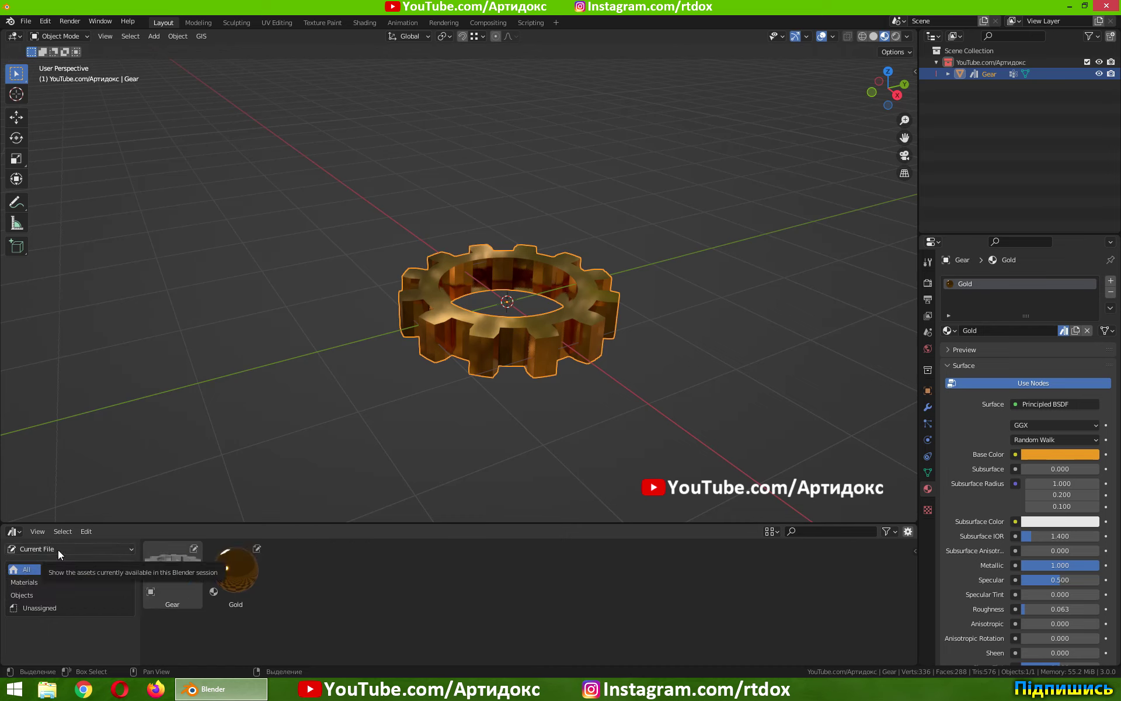
{"action": "left_click", "coordinate": [37, 577]}
{"action": "left_click", "coordinate": [37, 593]}
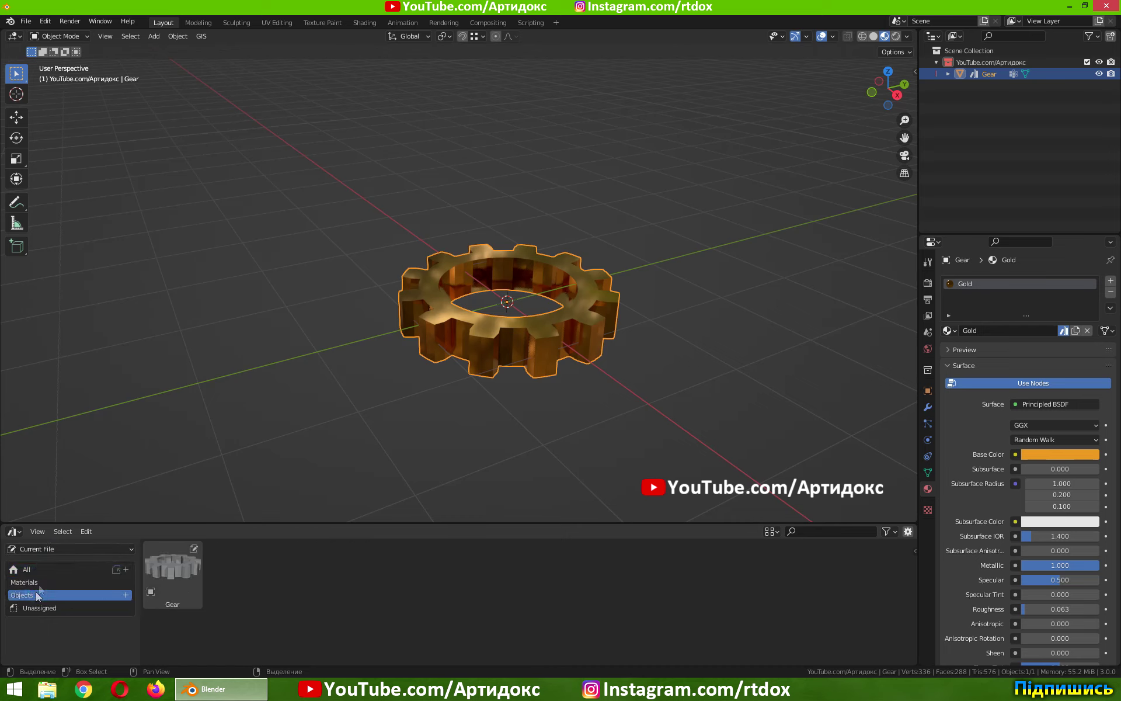
{"action": "left_click", "coordinate": [35, 571]}
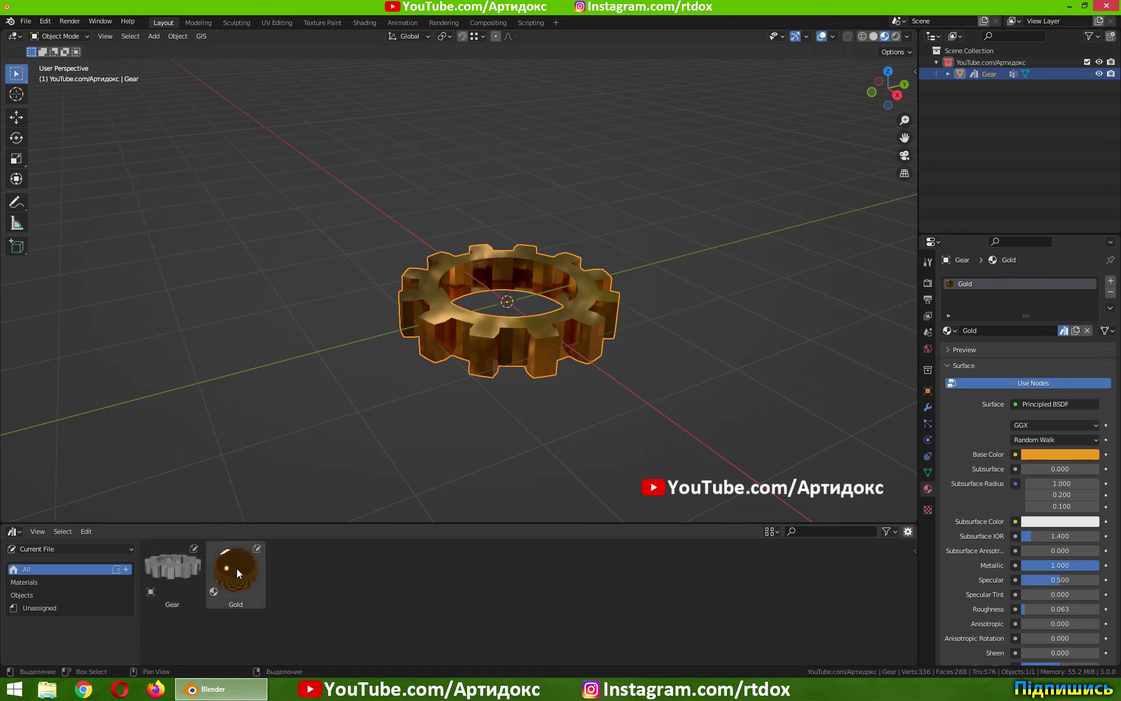
{"action": "left_click_drag", "start_coordinate": [237, 569], "coordinate": [36, 583]}
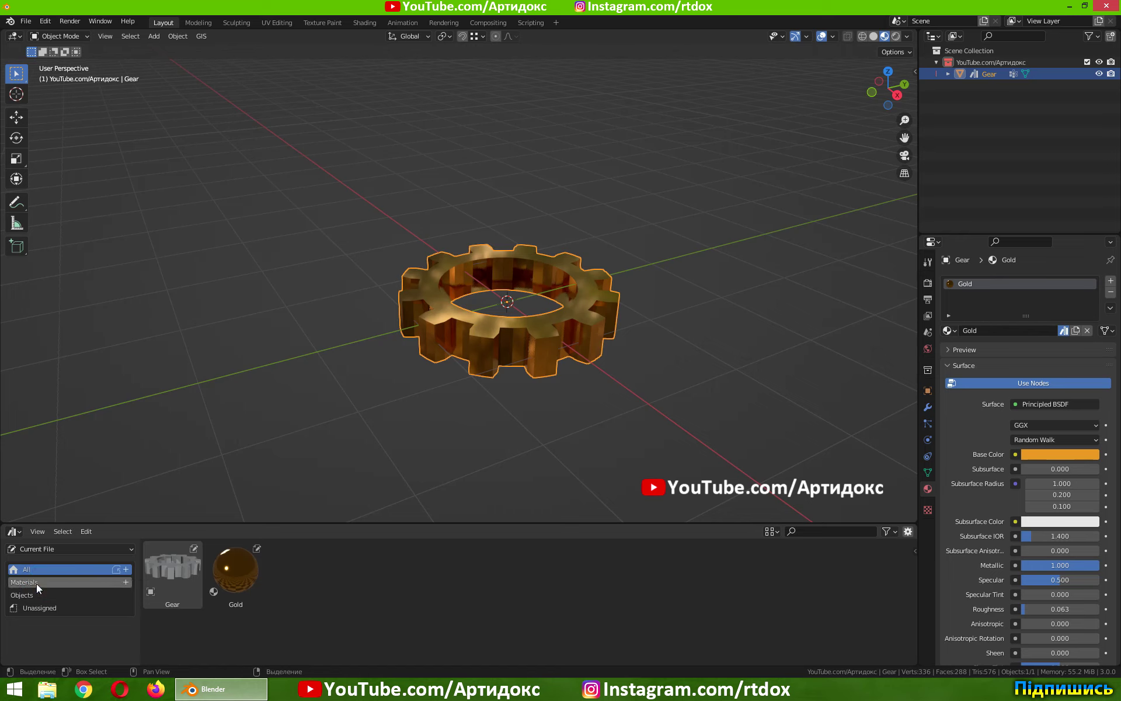
{"action": "left_click", "coordinate": [36, 594]}
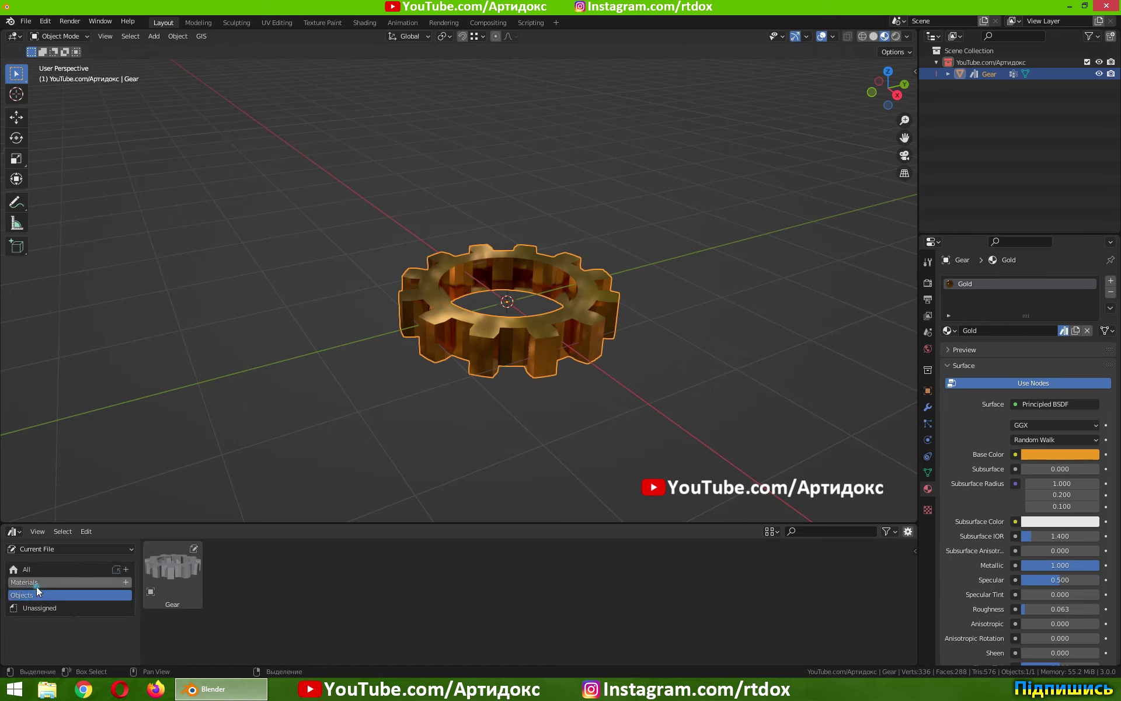
{"action": "left_click", "coordinate": [39, 570]}
- Switch back to the RTDox library and show all six assets
{"action": "left_click", "coordinate": [47, 549]}
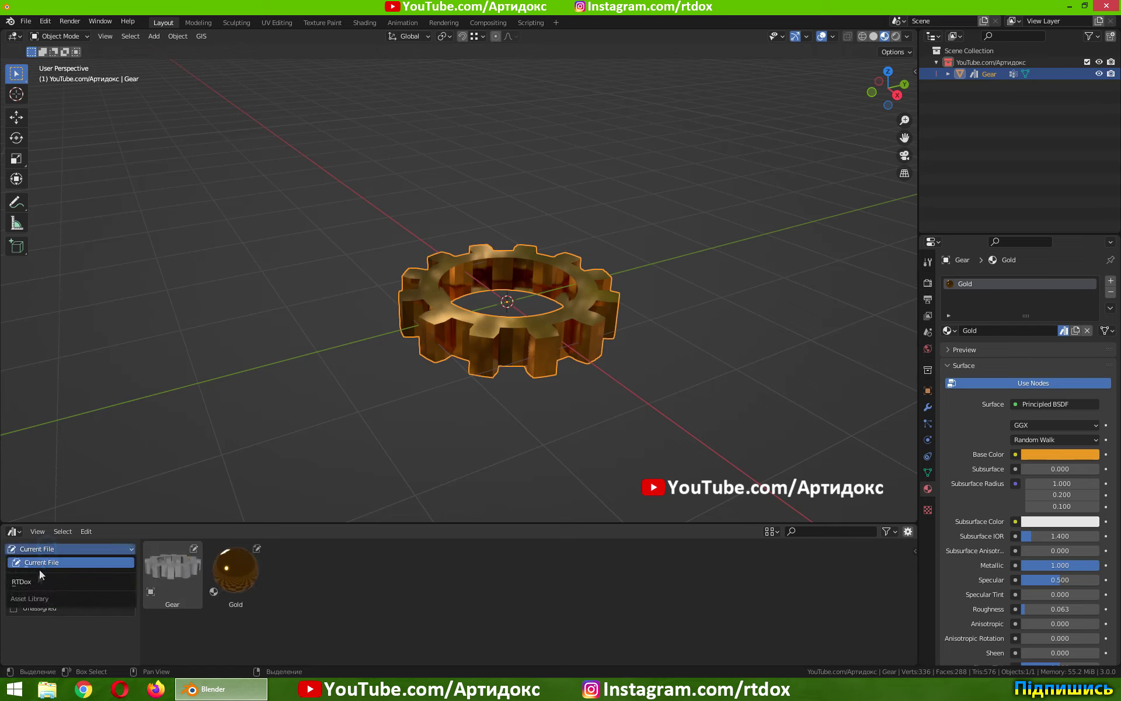
{"action": "left_click", "coordinate": [34, 580]}
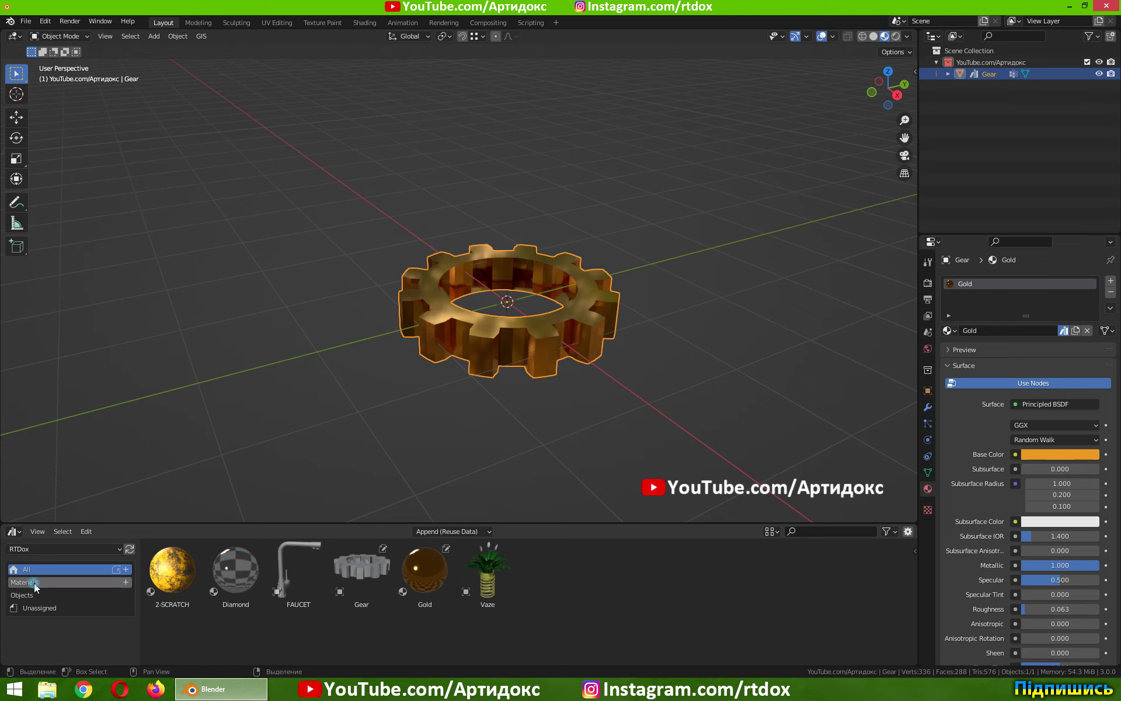
{"action": "left_click", "coordinate": [34, 583]}
{"action": "left_click", "coordinate": [35, 594]}
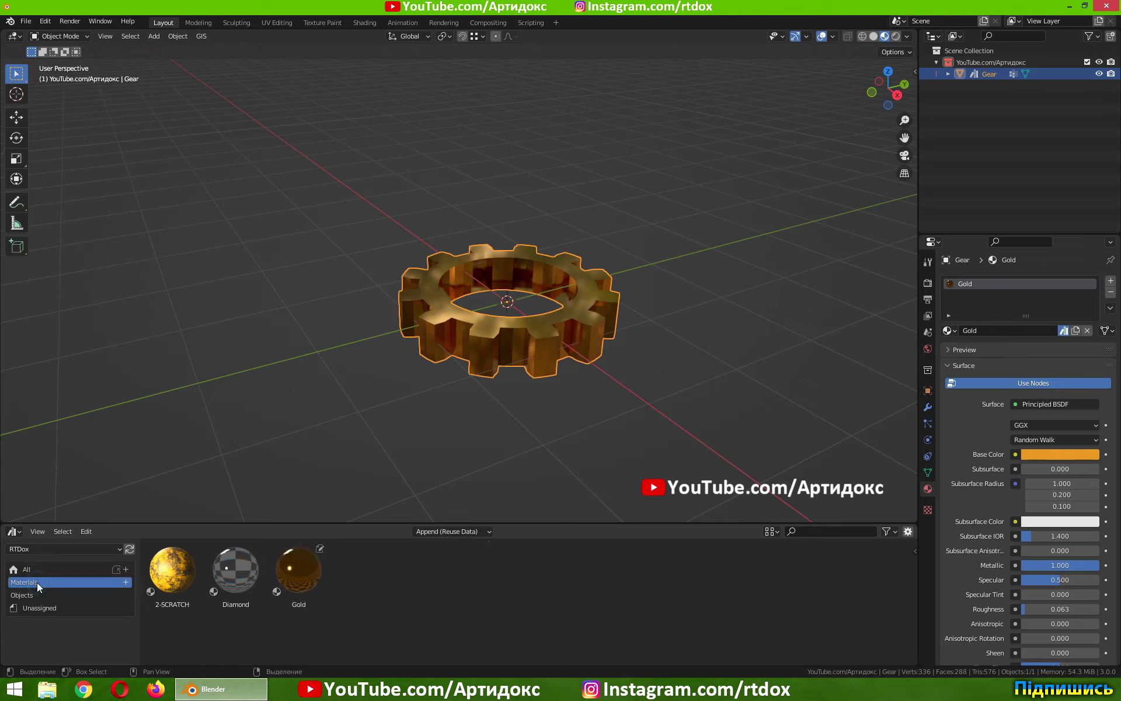
{"action": "left_click", "coordinate": [39, 568]}
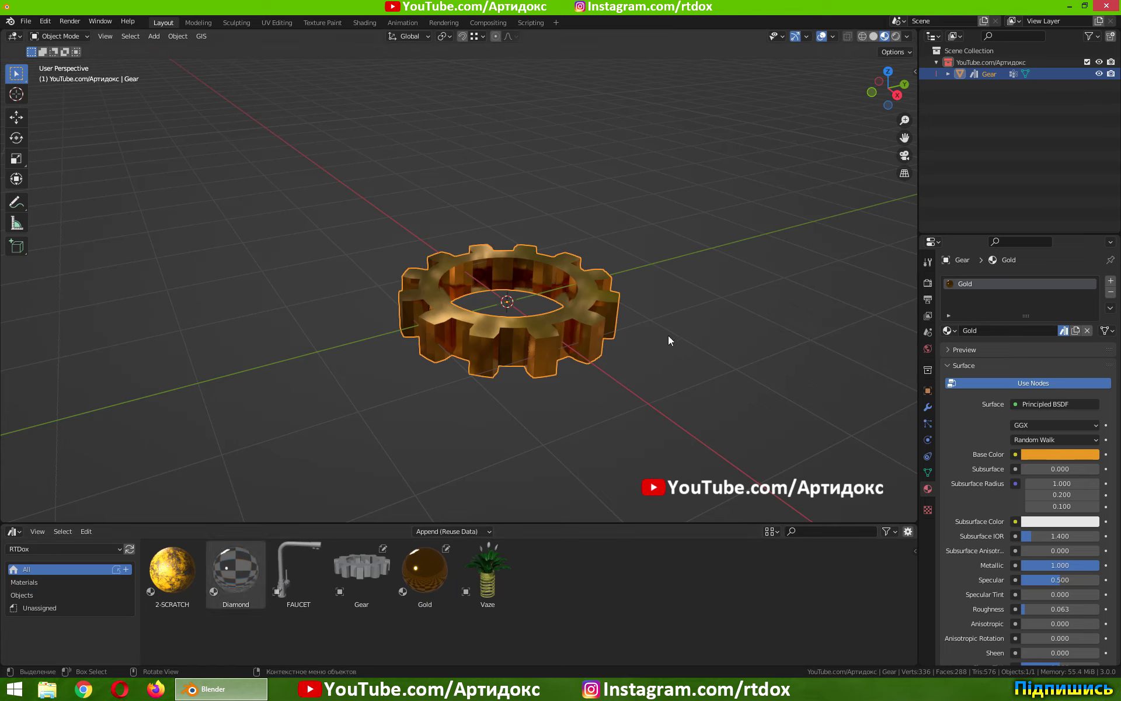
- Check the RTDox asset library path in Preferences, then bring up the File menu
{"action": "left_click", "coordinate": [45, 21]}
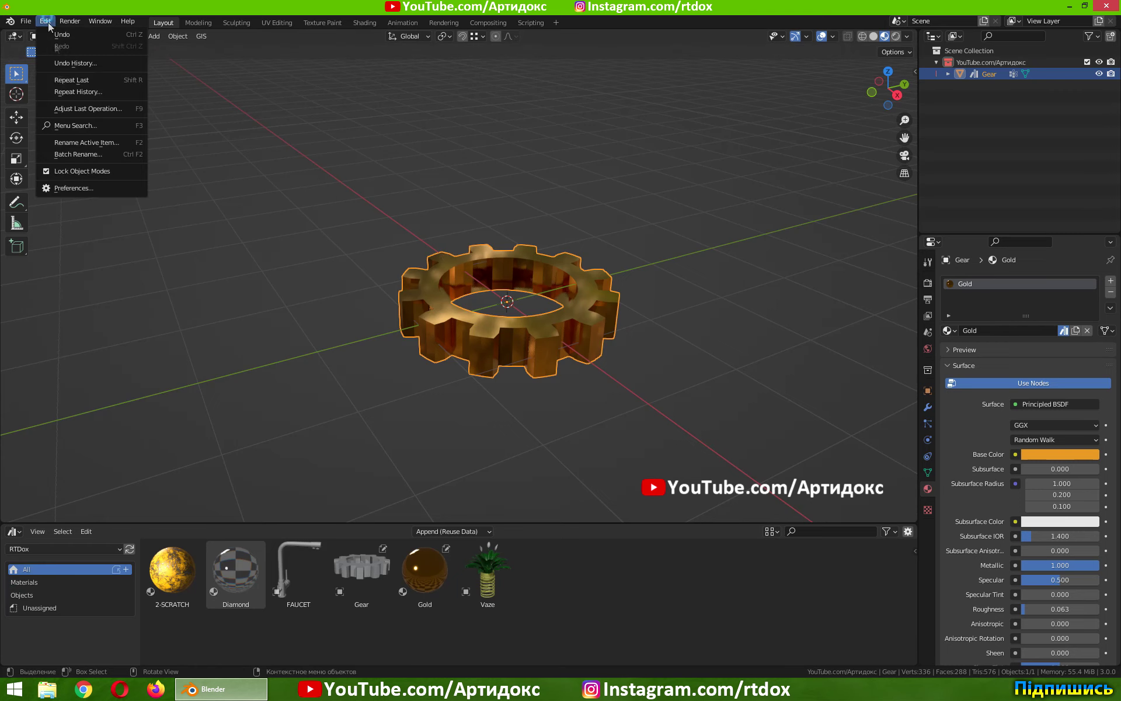
{"action": "left_click", "coordinate": [73, 185]}
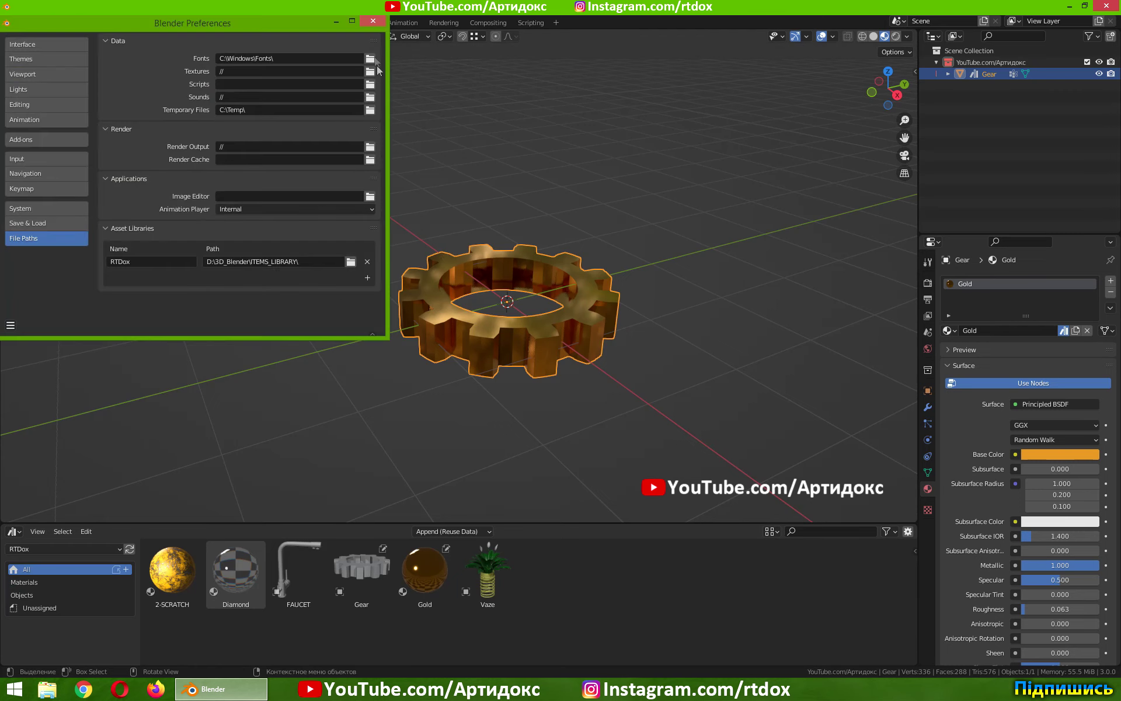
{"action": "left_click", "coordinate": [374, 22]}
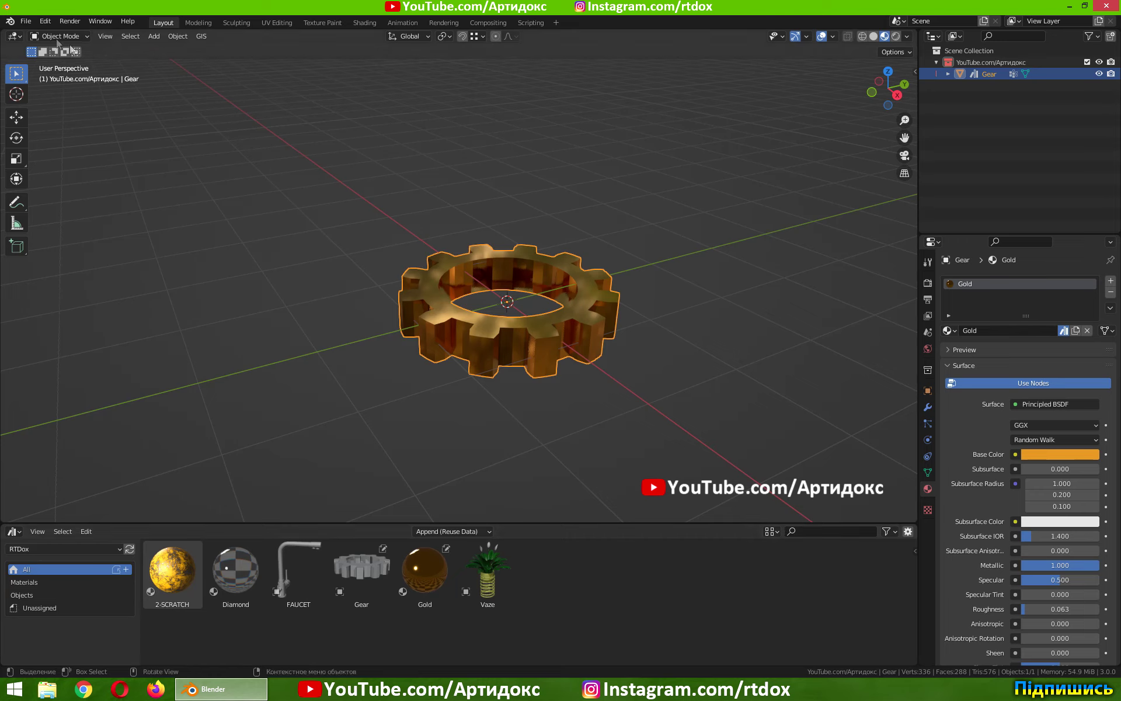
{"action": "left_click", "coordinate": [26, 22]}
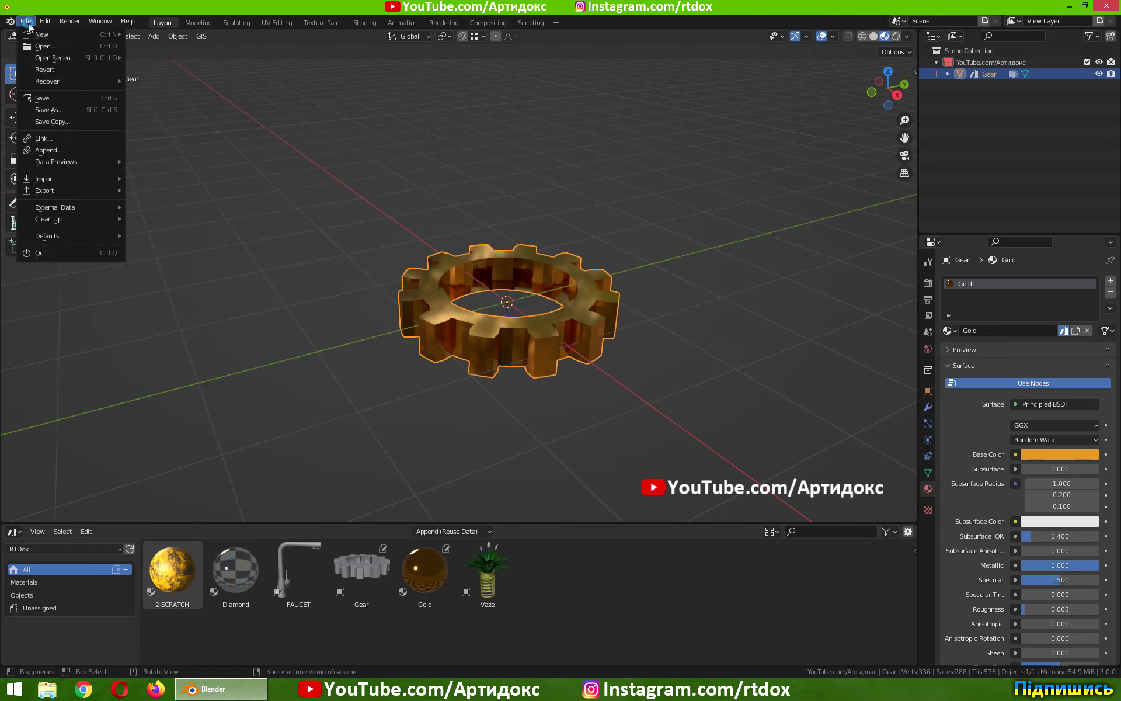
- Save the current file and browse the asset library's Materials and Objects catalogs
{"action": "left_click", "coordinate": [42, 98]}
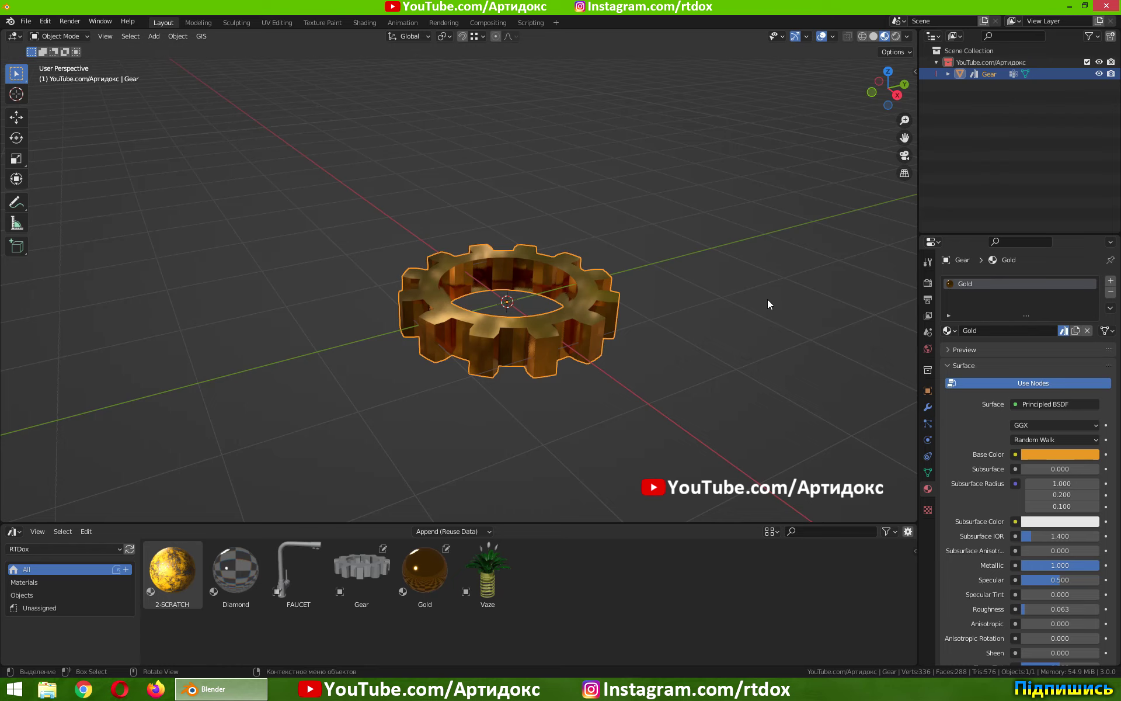
{"action": "left_click", "coordinate": [43, 582]}
{"action": "left_click", "coordinate": [33, 596]}
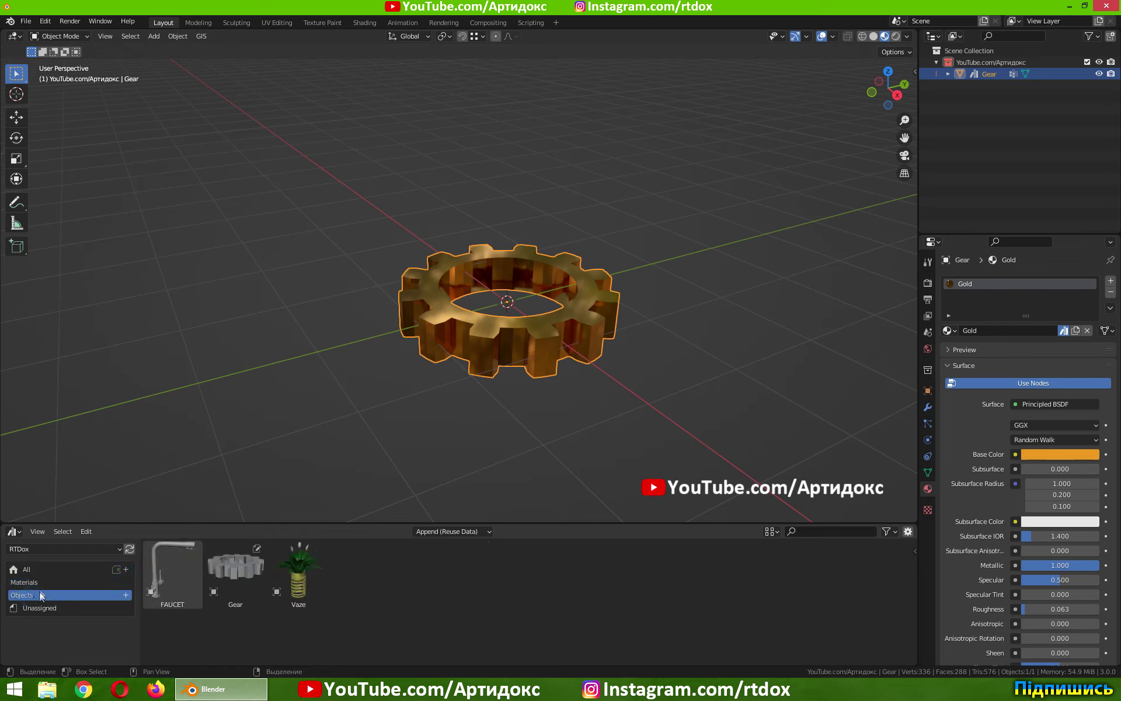
{"action": "left_click", "coordinate": [91, 583]}
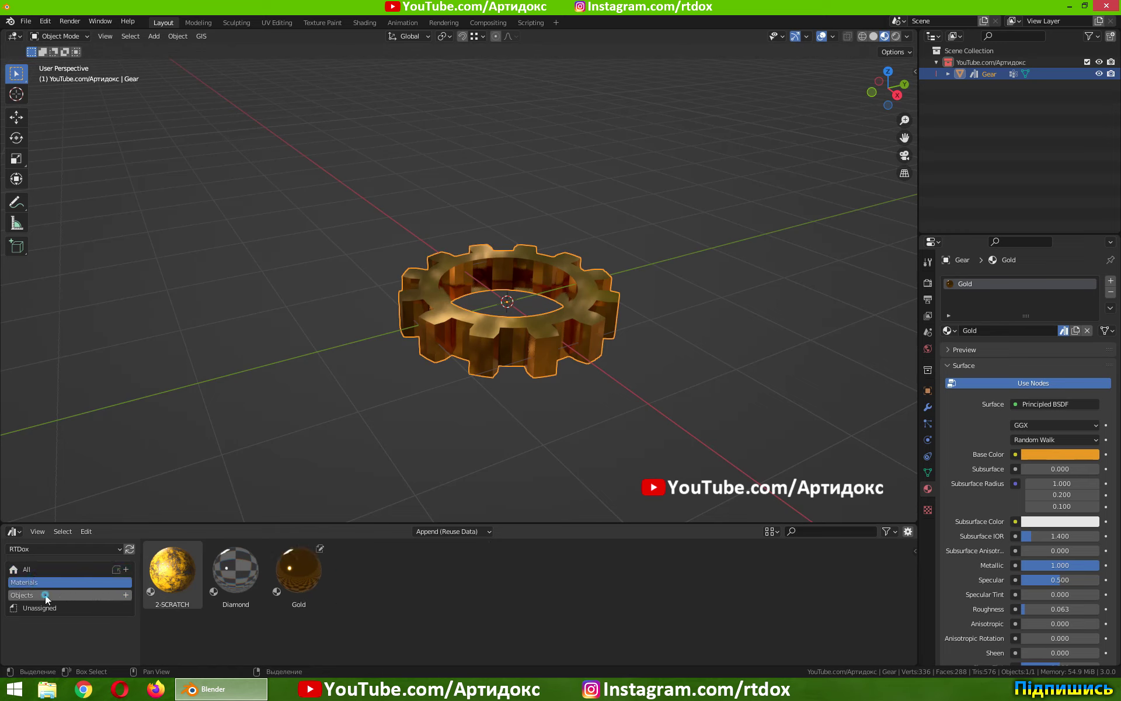
{"action": "left_click", "coordinate": [45, 595]}
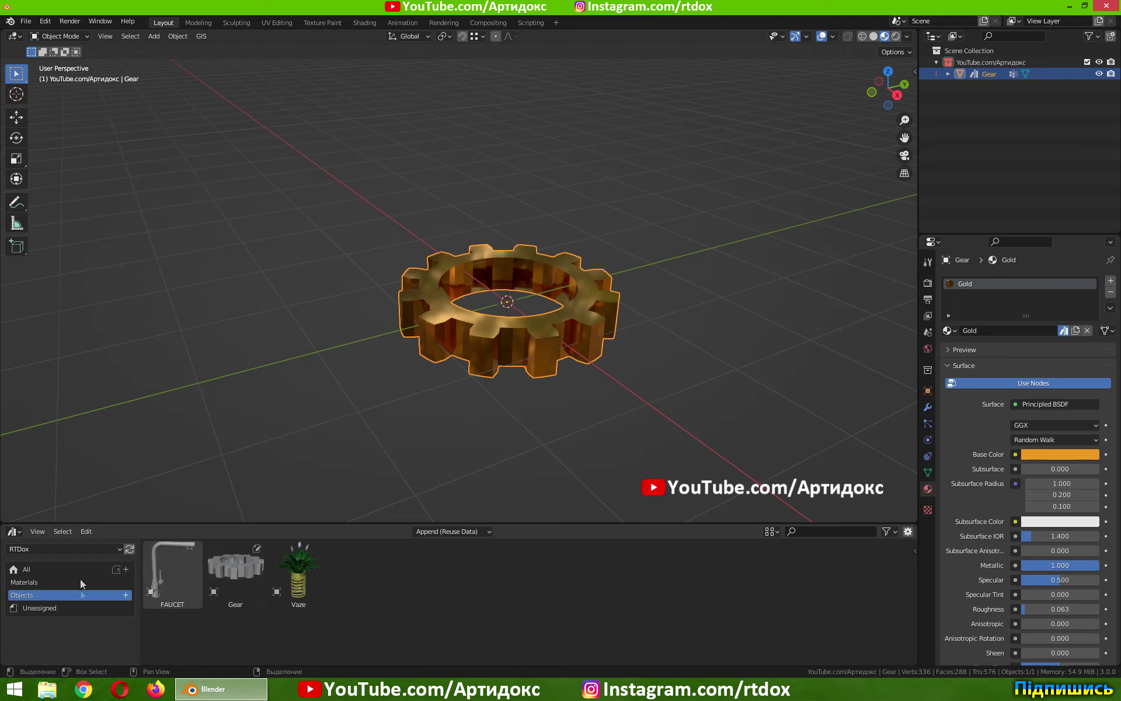
- Switch the asset browser from Current File to RTDox and show its Objects catalog
{"action": "left_click", "coordinate": [60, 550]}
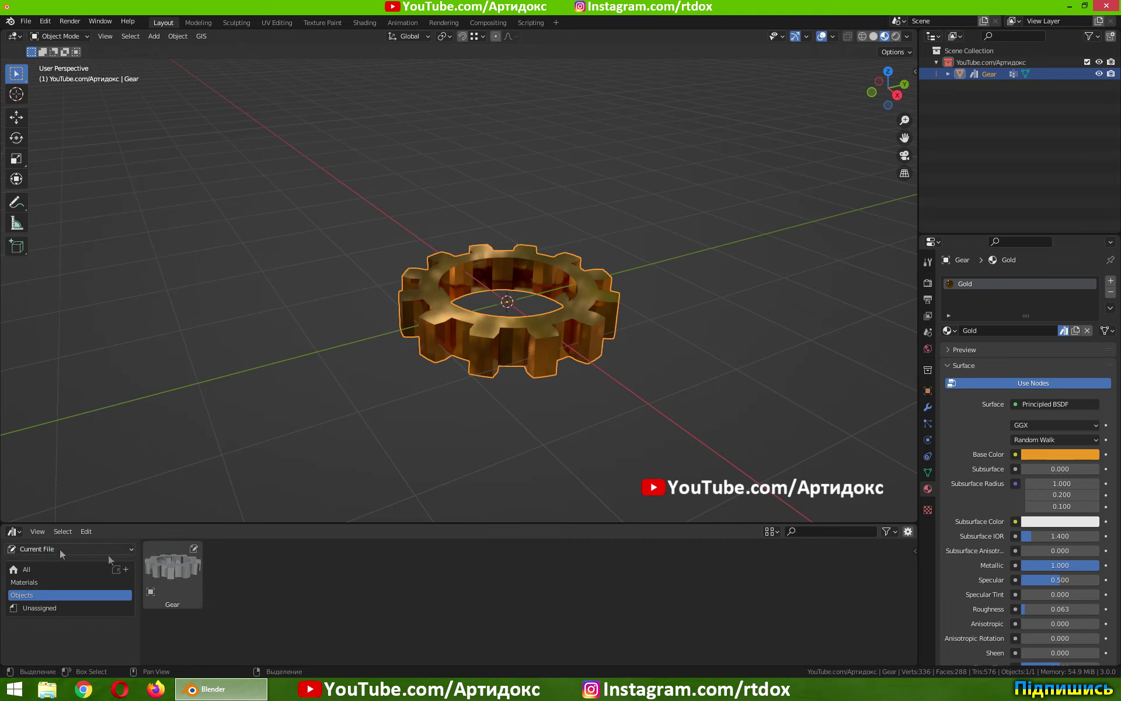
{"action": "left_click", "coordinate": [37, 584]}
{"action": "left_click", "coordinate": [50, 551]}
{"action": "left_click", "coordinate": [30, 581]}
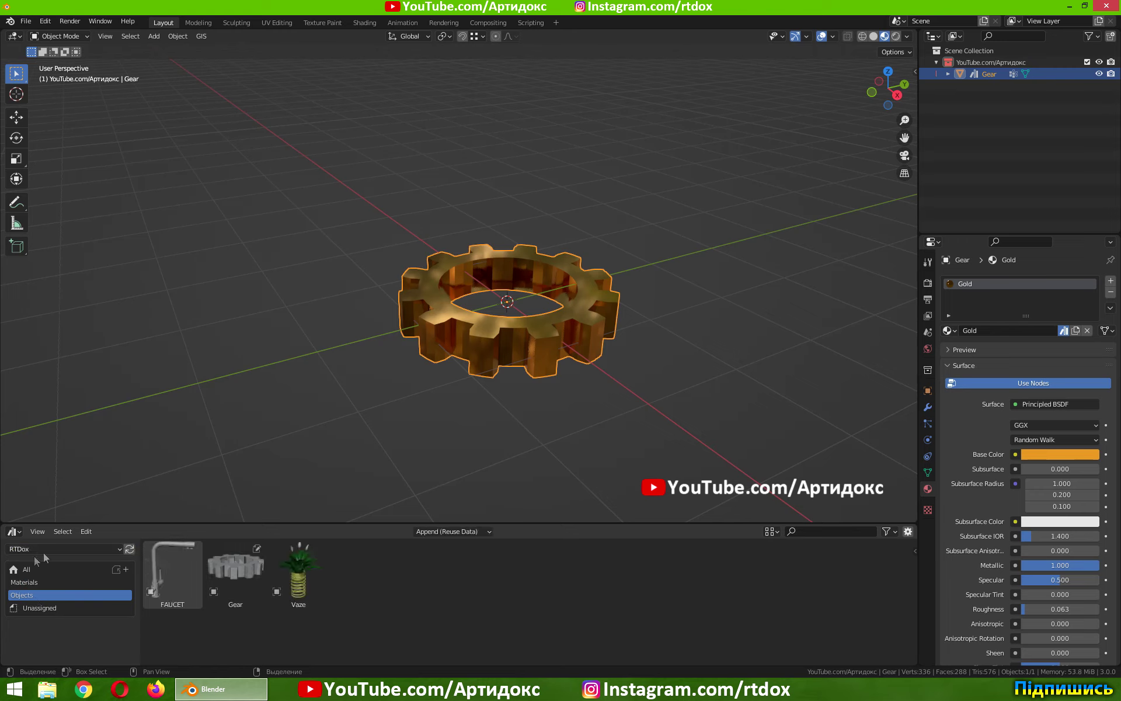
- Start a new General file and turn the enlarged timeline into an RTDox Asset Browser
{"action": "left_click", "coordinate": [42, 21]}
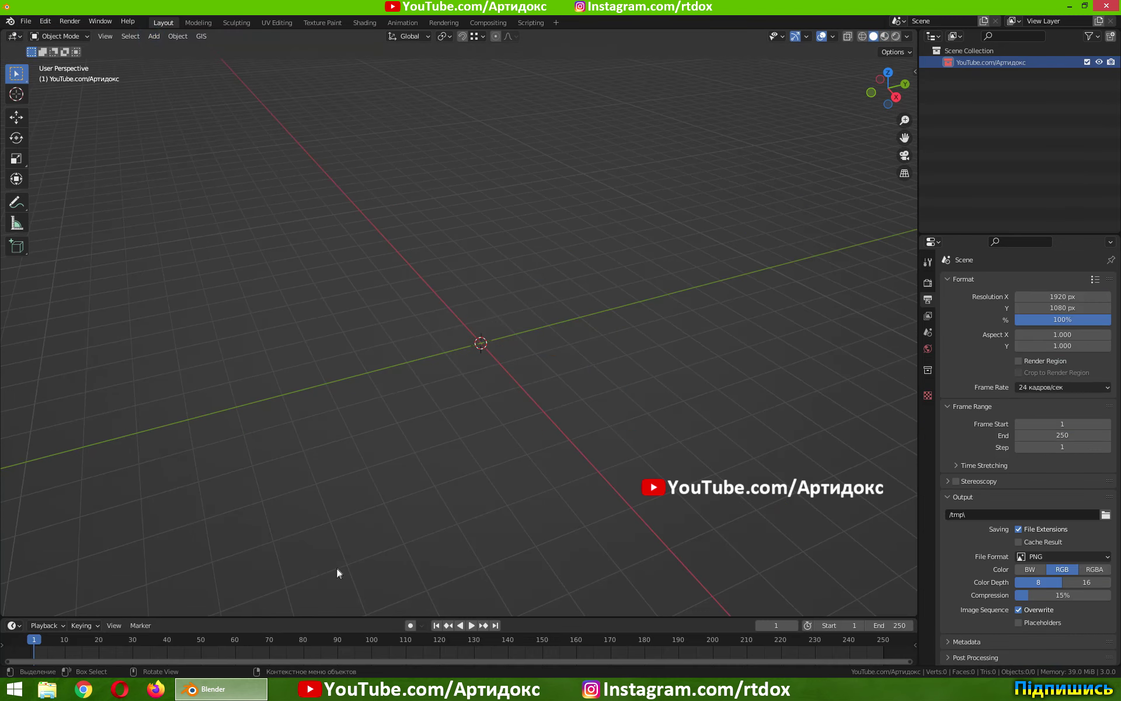
{"action": "left_click_drag", "start_coordinate": [316, 616], "coordinate": [345, 475]}
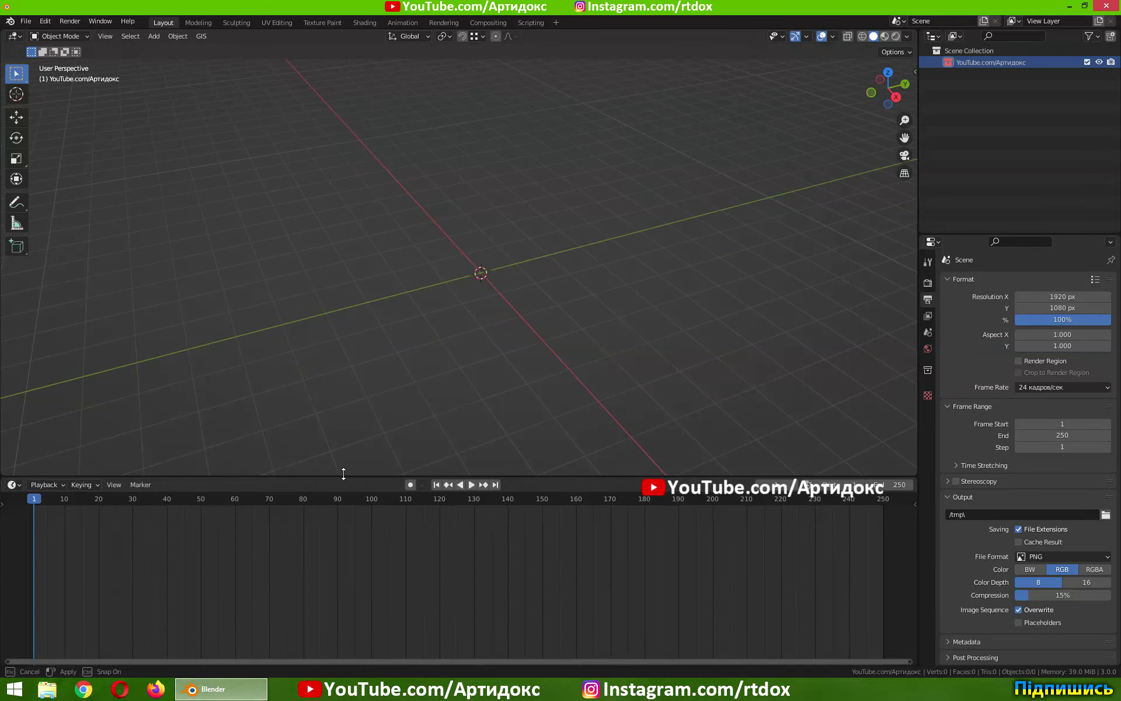
{"action": "left_click", "coordinate": [14, 484]}
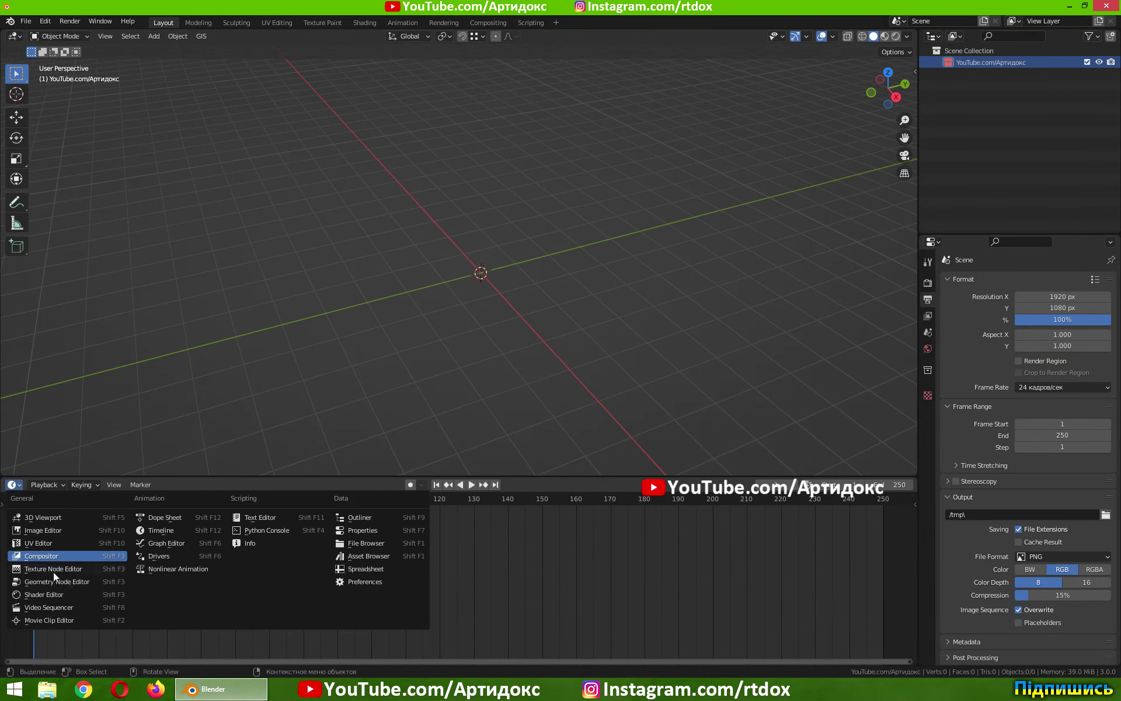
{"action": "left_click", "coordinate": [366, 556]}
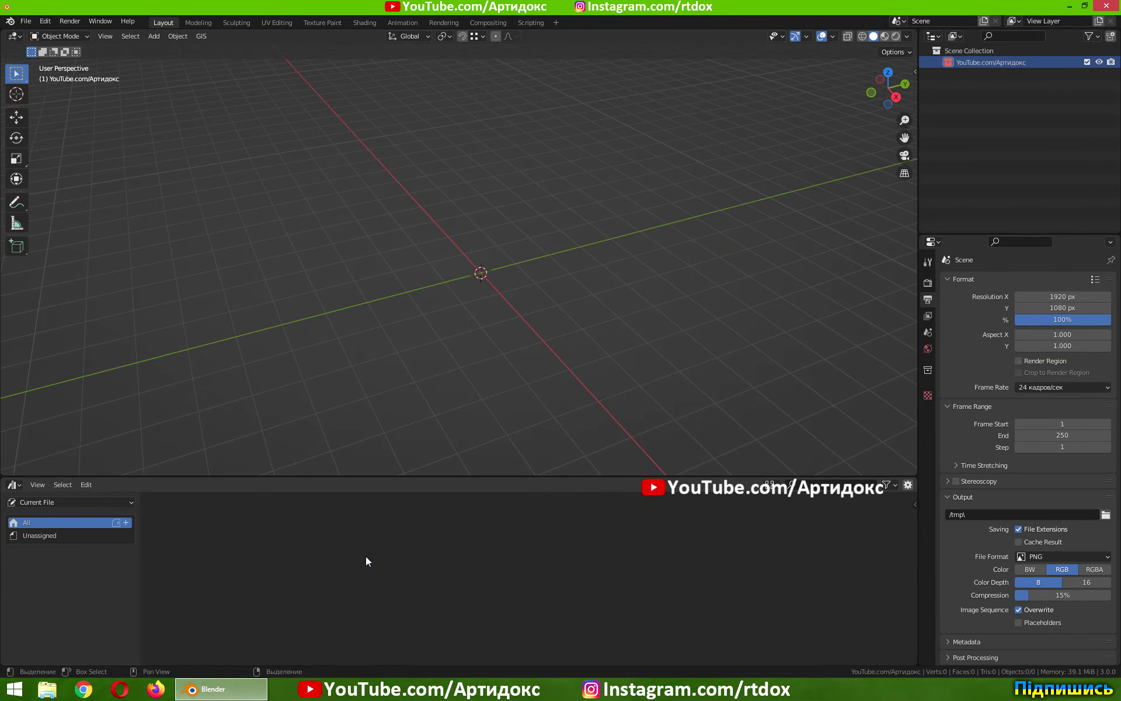
{"action": "left_click", "coordinate": [55, 501]}
{"action": "left_click", "coordinate": [33, 533]}
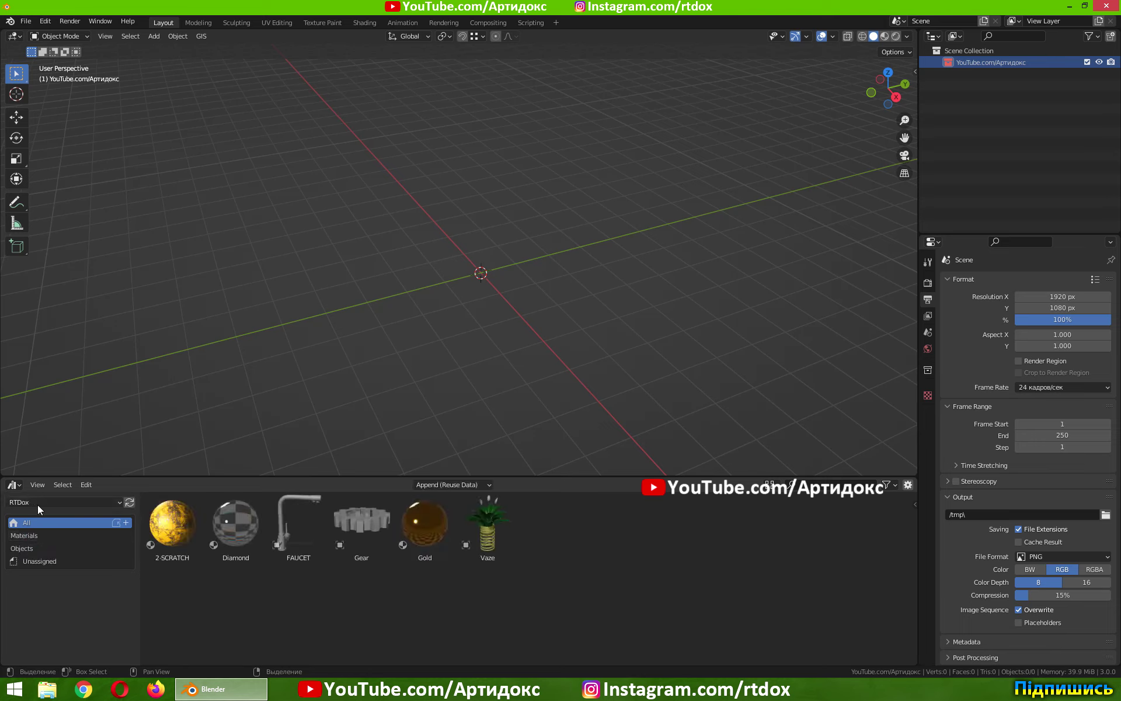
- Place the Gear from the Objects catalog at scene centre and switch to Material Preview
{"action": "left_click", "coordinate": [39, 535]}
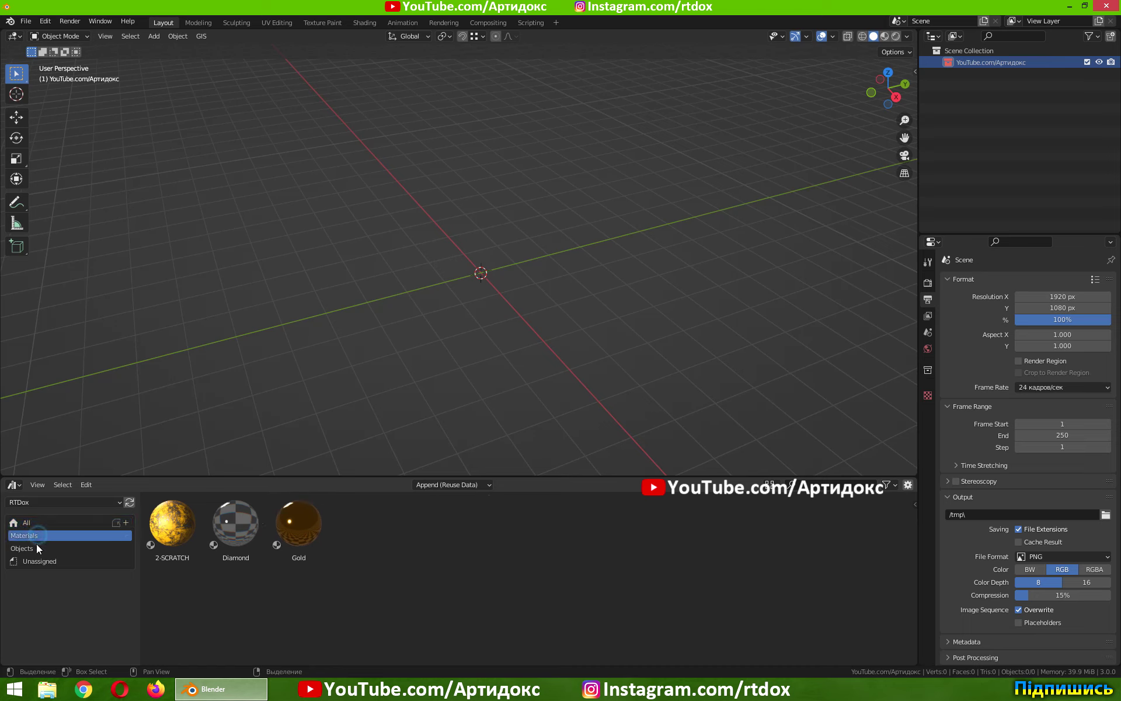
{"action": "left_click", "coordinate": [36, 545]}
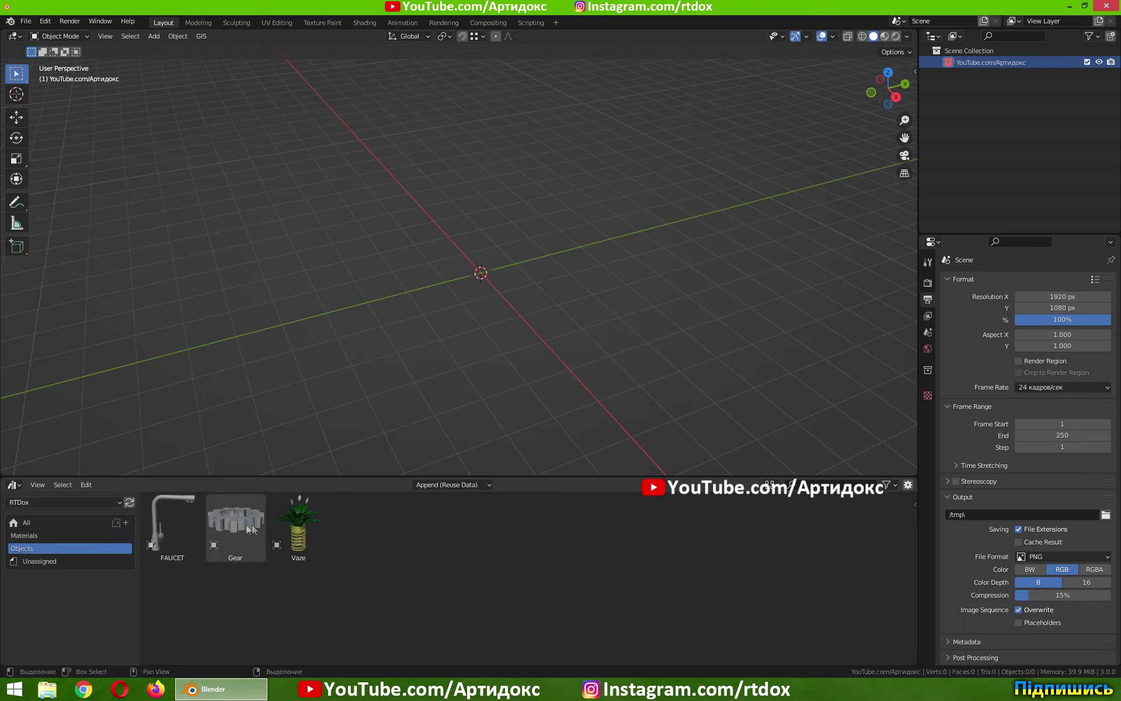
{"action": "mouse_move", "coordinate": [251, 525]}
{"action": "left_mouse_down"}
{"action": "mouse_move", "coordinate": [394, 316]}
{"action": "mouse_move", "coordinate": [456, 279]}
{"action": "left_mouse_up"}
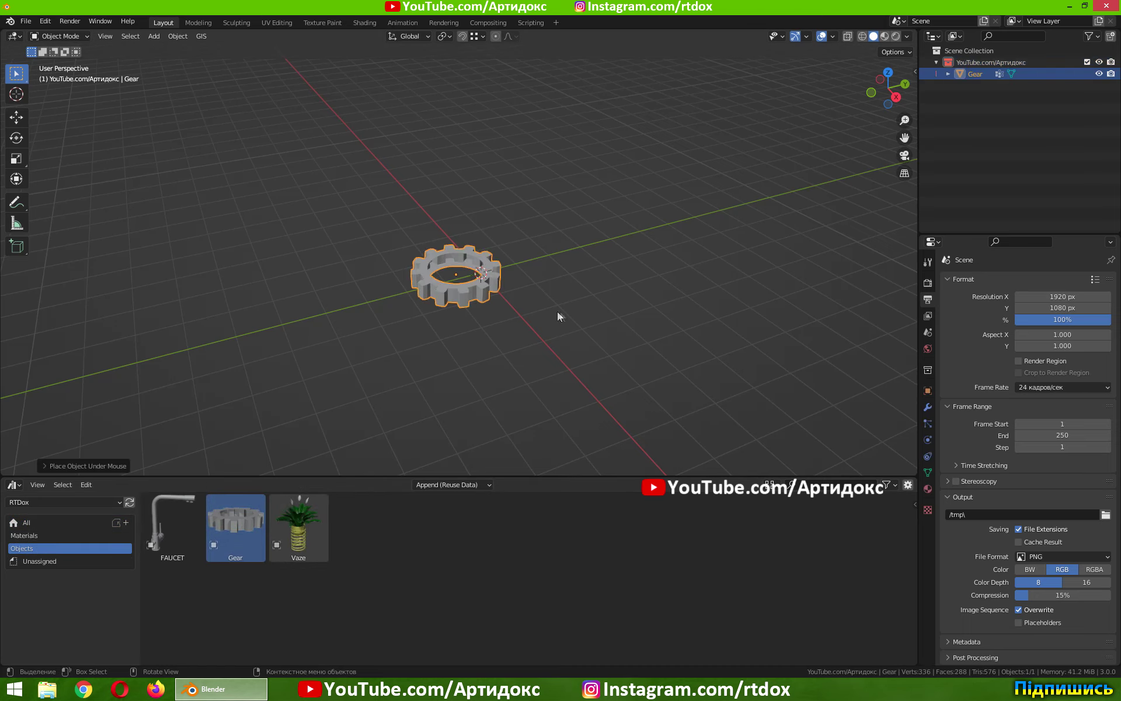
{"action": "left_click", "coordinate": [885, 36]}
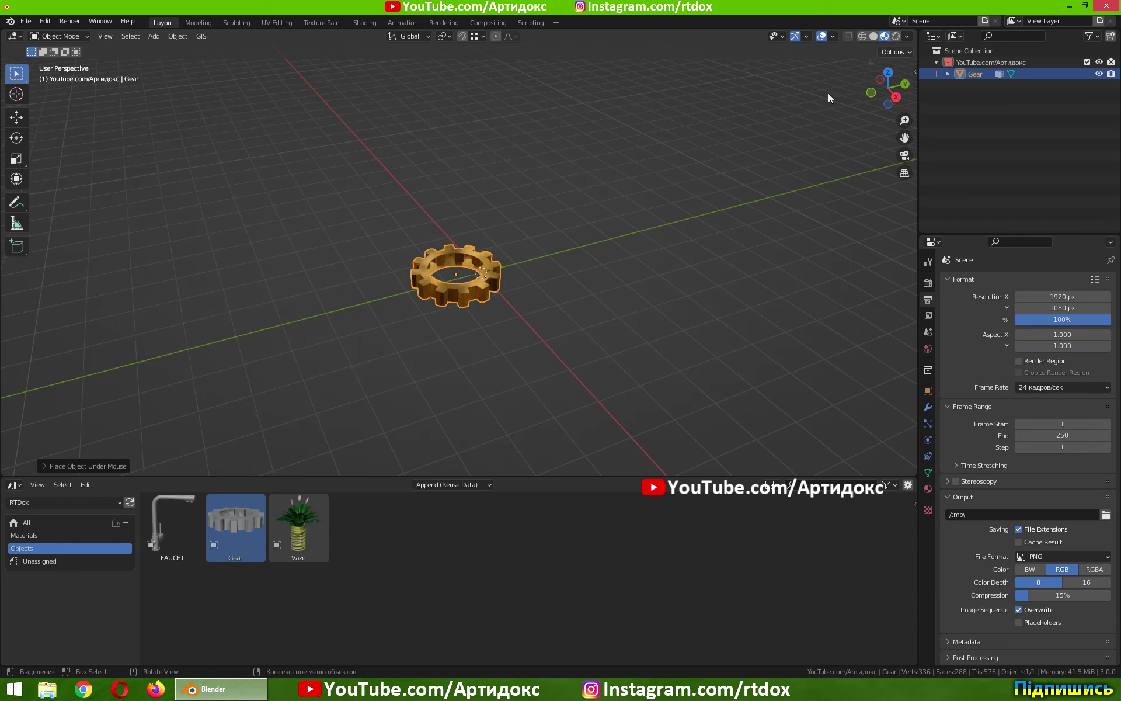
- Add the Vaze asset right of the gear and the FAUCET asset left of it
{"action": "scroll", "coordinate": [521, 319], "scroll_direction": "up", "scroll_amount": 6}
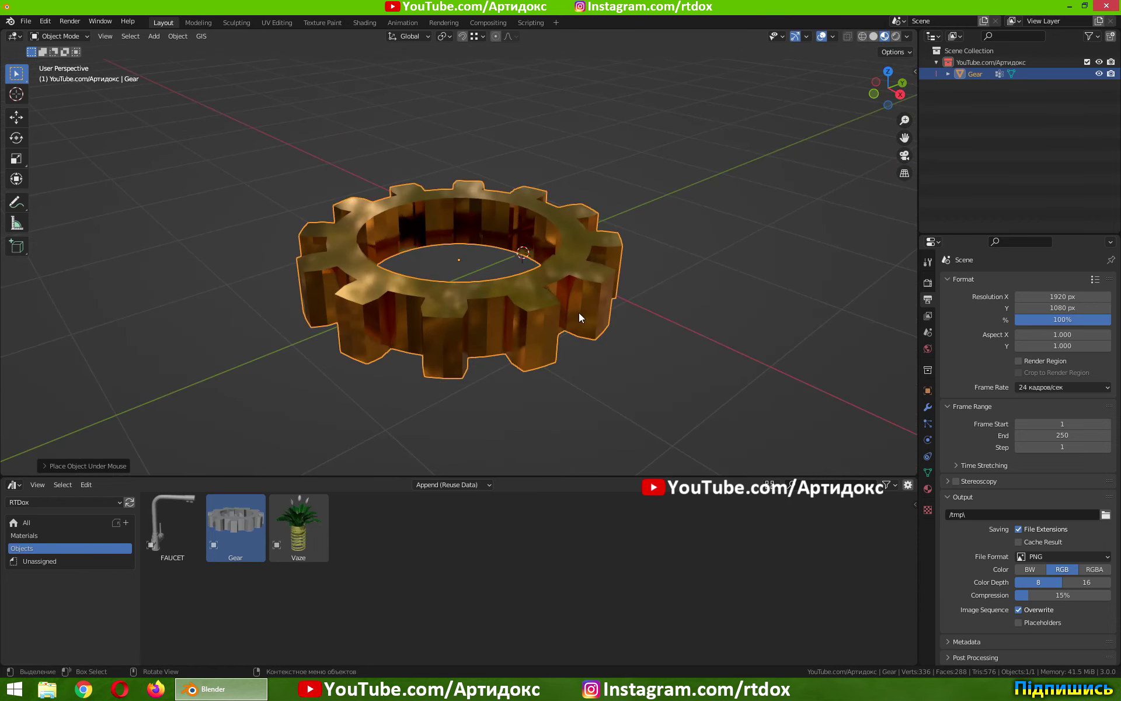
{"action": "middle_click_drag", "start_coordinate": [594, 285], "coordinate": [583, 328]}
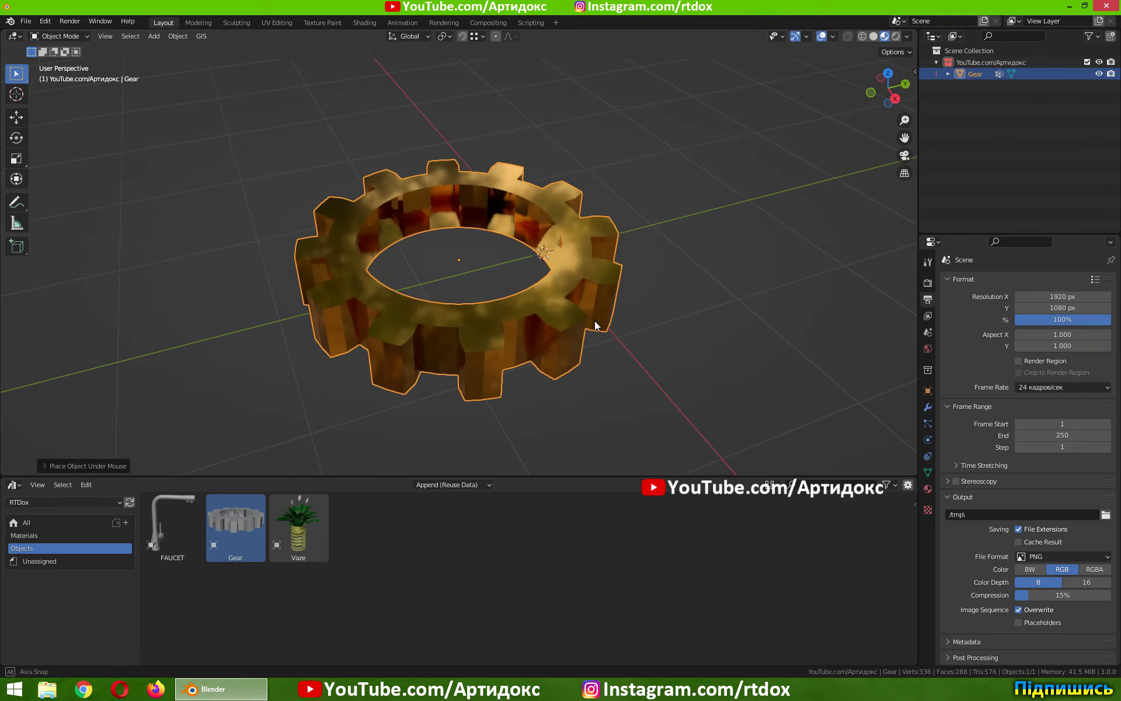
{"action": "left_click_drag", "start_coordinate": [299, 526], "coordinate": [742, 248]}
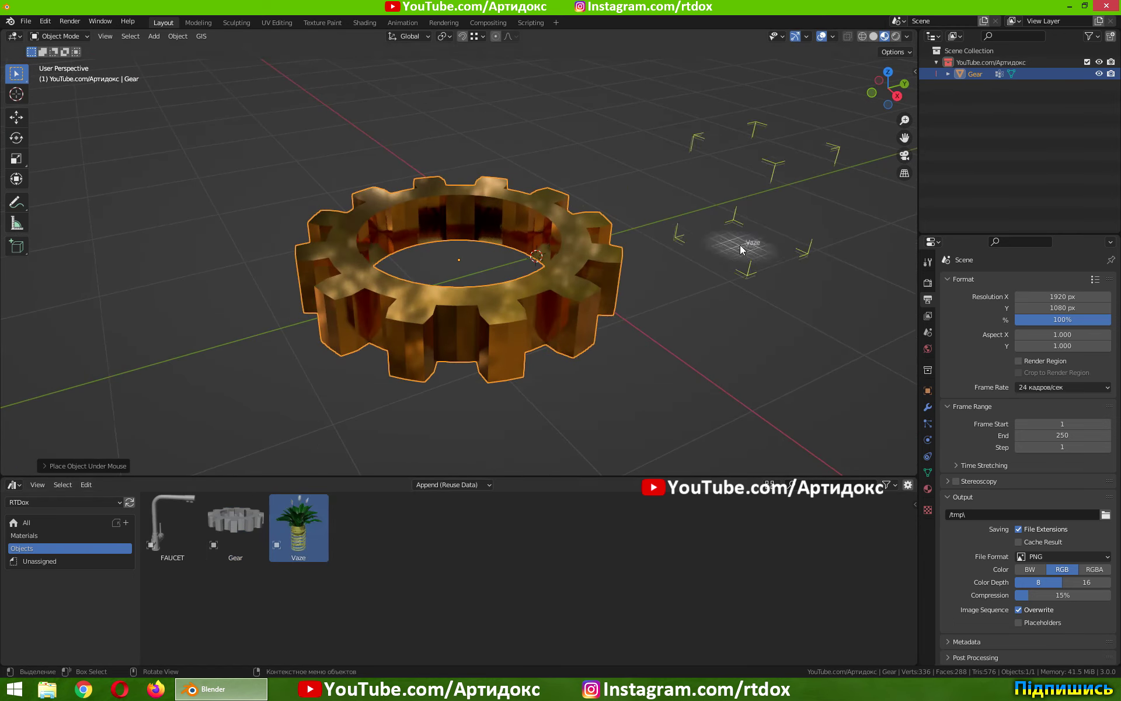
{"action": "left_click_drag", "start_coordinate": [188, 526], "coordinate": [194, 274]}
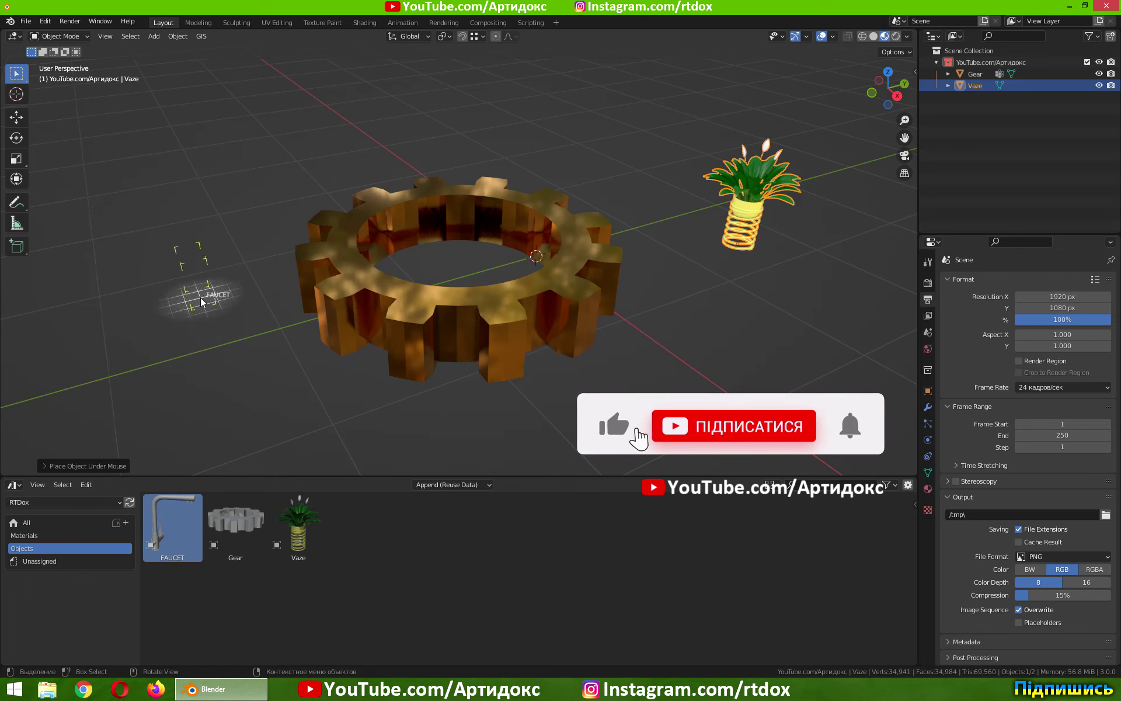
- Enlarge the faucet and give the gear the 2-SCRATCH material
{"action": "key", "text": "s"}
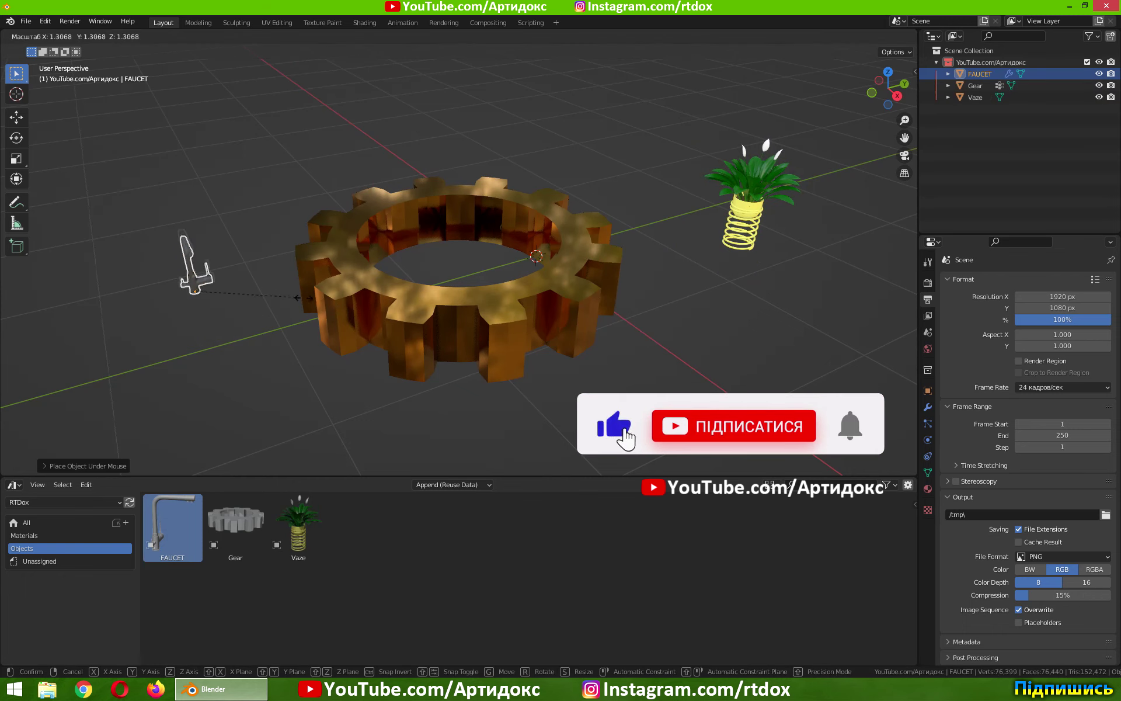
{"action": "left_click", "coordinate": [103, 552]}
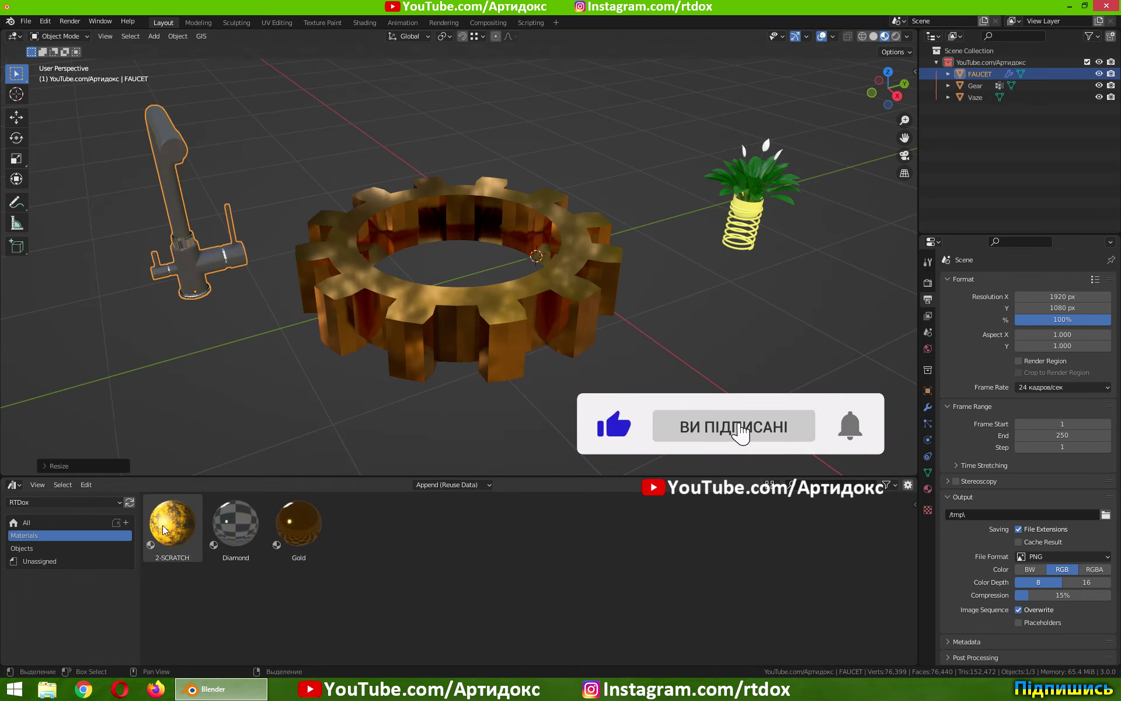
{"action": "left_click_drag", "start_coordinate": [172, 523], "coordinate": [452, 315]}
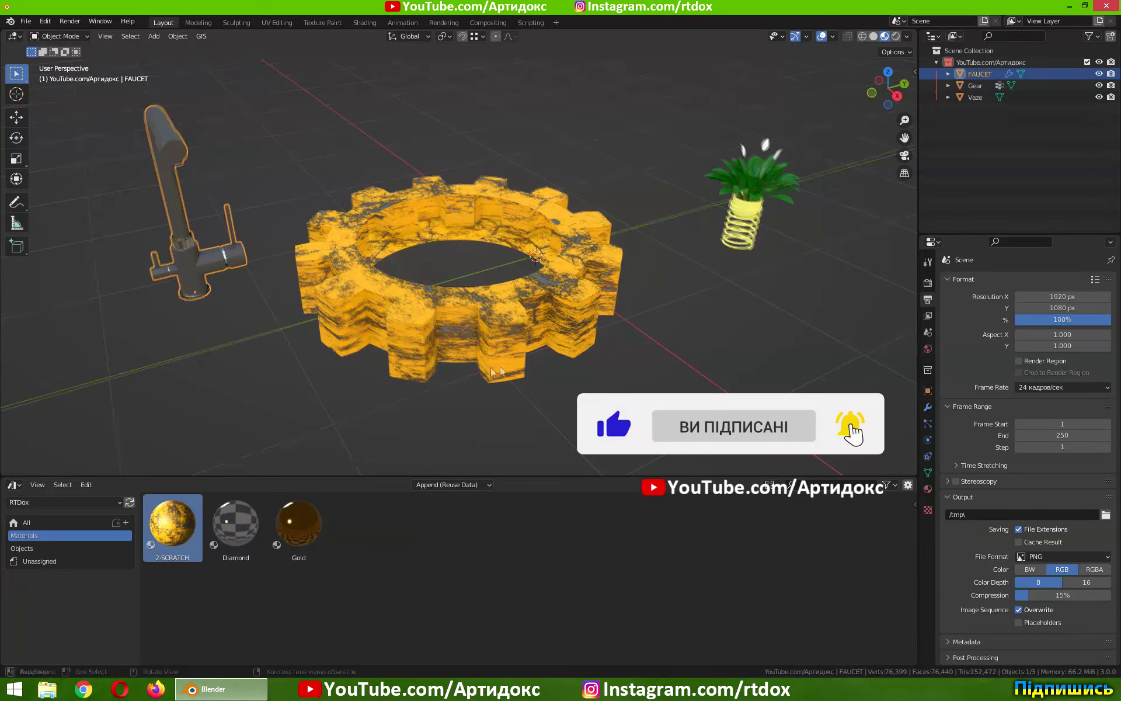
{"action": "mouse_move", "coordinate": [452, 314]}
{"action": "middle_mouse_down"}
{"action": "mouse_move", "coordinate": [496, 353]}
{"action": "mouse_move", "coordinate": [458, 347]}
{"action": "middle_mouse_up"}
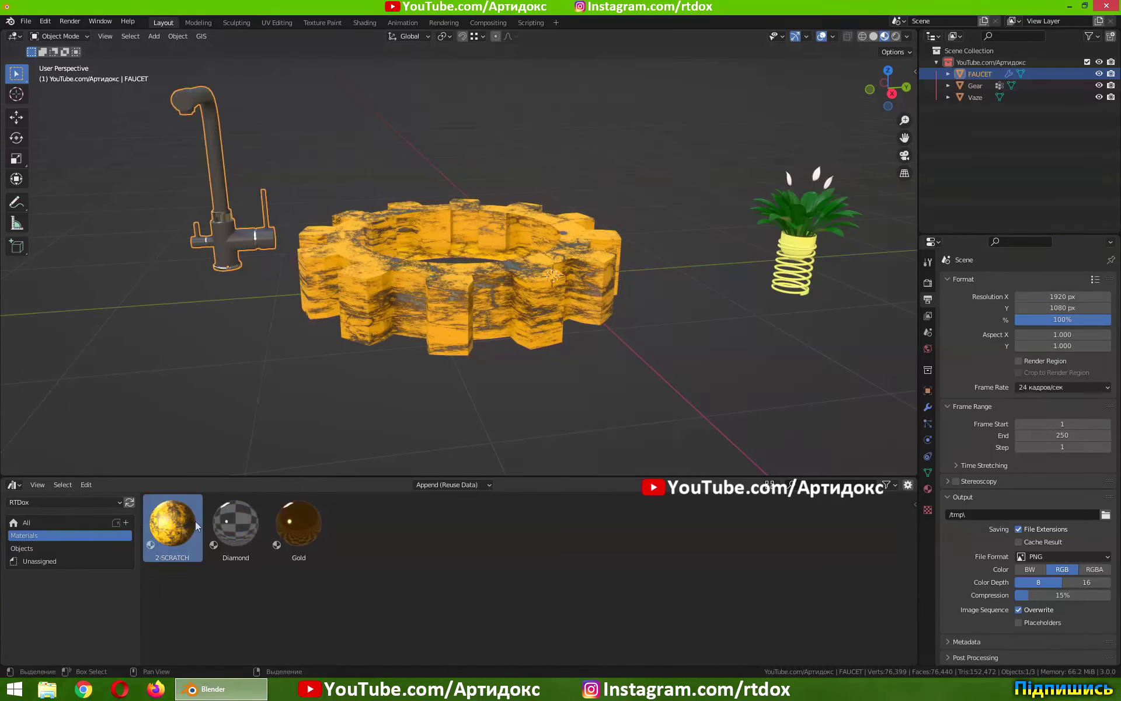
- Apply 2-SCRATCH to the vase and Gold to the faucet, then frame all three objects
{"action": "left_click_drag", "start_coordinate": [172, 523], "coordinate": [805, 251]}
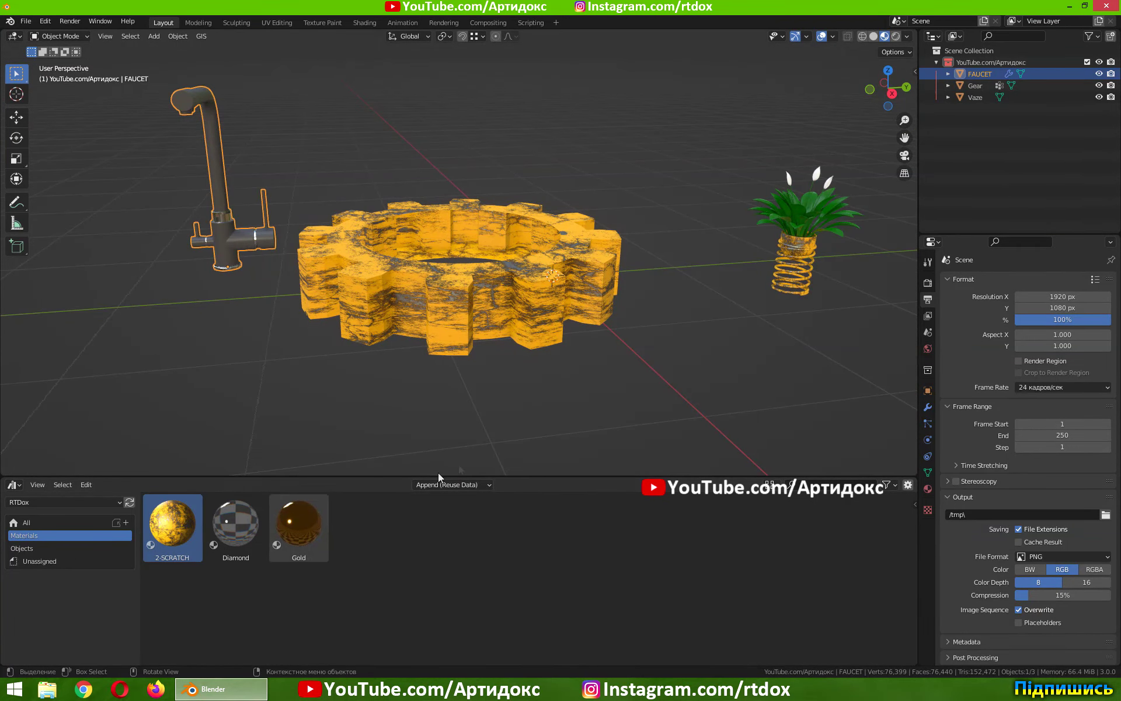
{"action": "mouse_move", "coordinate": [299, 520]}
{"action": "left_mouse_down"}
{"action": "mouse_move", "coordinate": [243, 202]}
{"action": "mouse_move", "coordinate": [219, 180]}
{"action": "left_mouse_up"}
{"action": "mouse_move", "coordinate": [250, 246]}
{"action": "middle_mouse_down"}
{"action": "mouse_move", "coordinate": [647, 373]}
{"action": "mouse_move", "coordinate": [454, 367]}
{"action": "middle_mouse_up"}
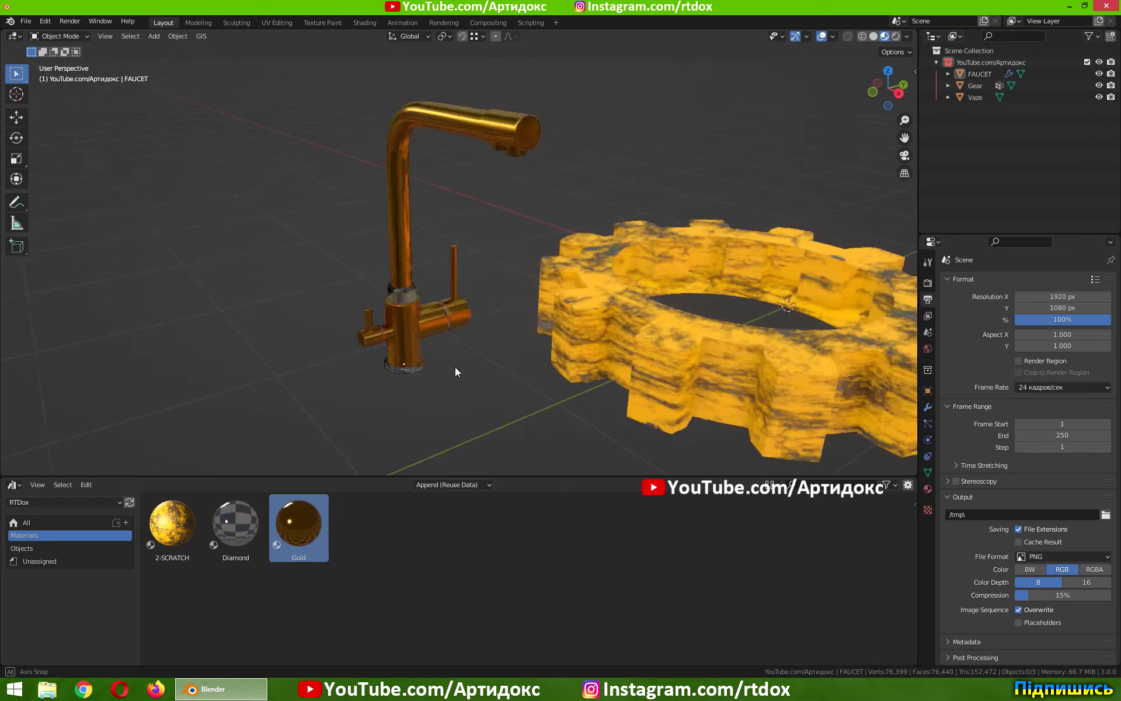
{"action": "scroll", "coordinate": [489, 357], "scroll_direction": "down", "scroll_amount": 3}
{"action": "middle_click_drag", "start_coordinate": [724, 363], "coordinate": [620, 386], "text": "shift"}
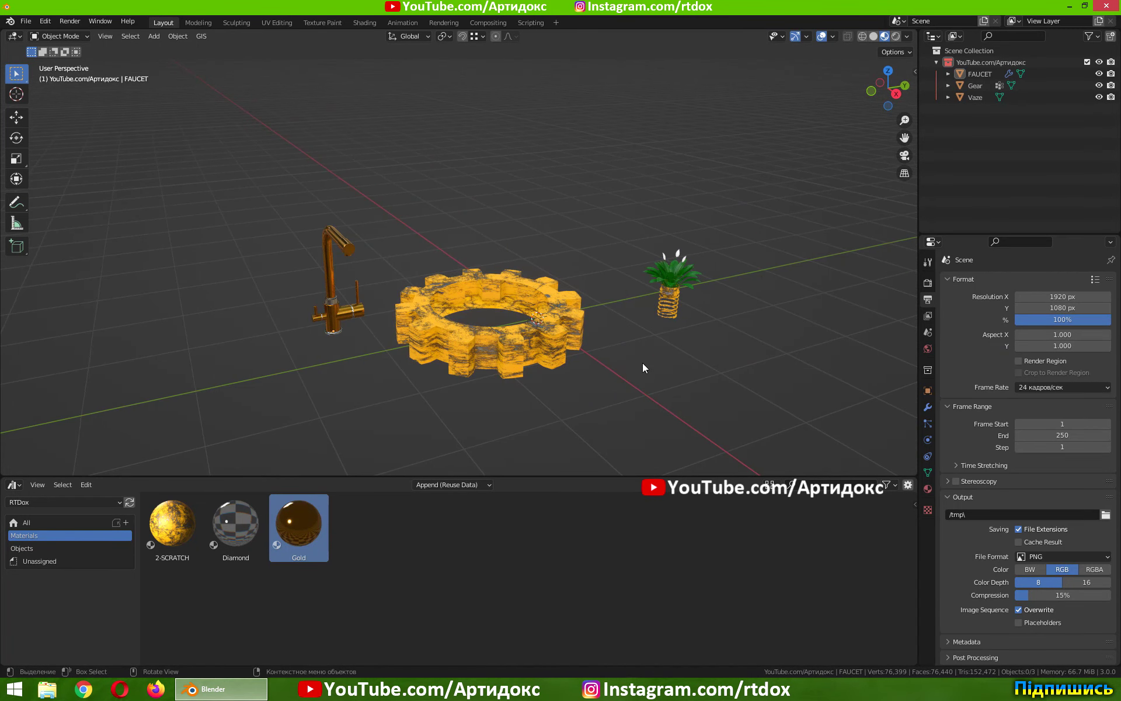